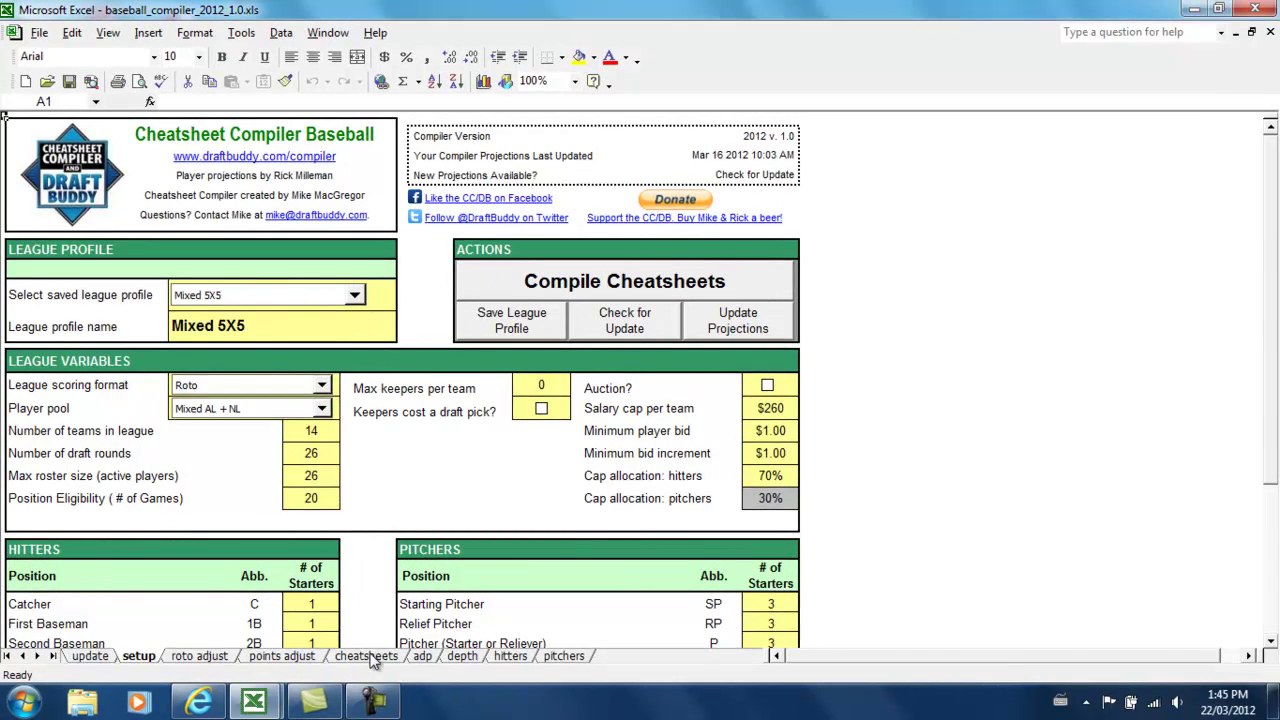
Review the positional and overall player rankings on the compiler workbook's cheatsheets sheet
{"action": "left_click", "coordinate": [372, 659]}
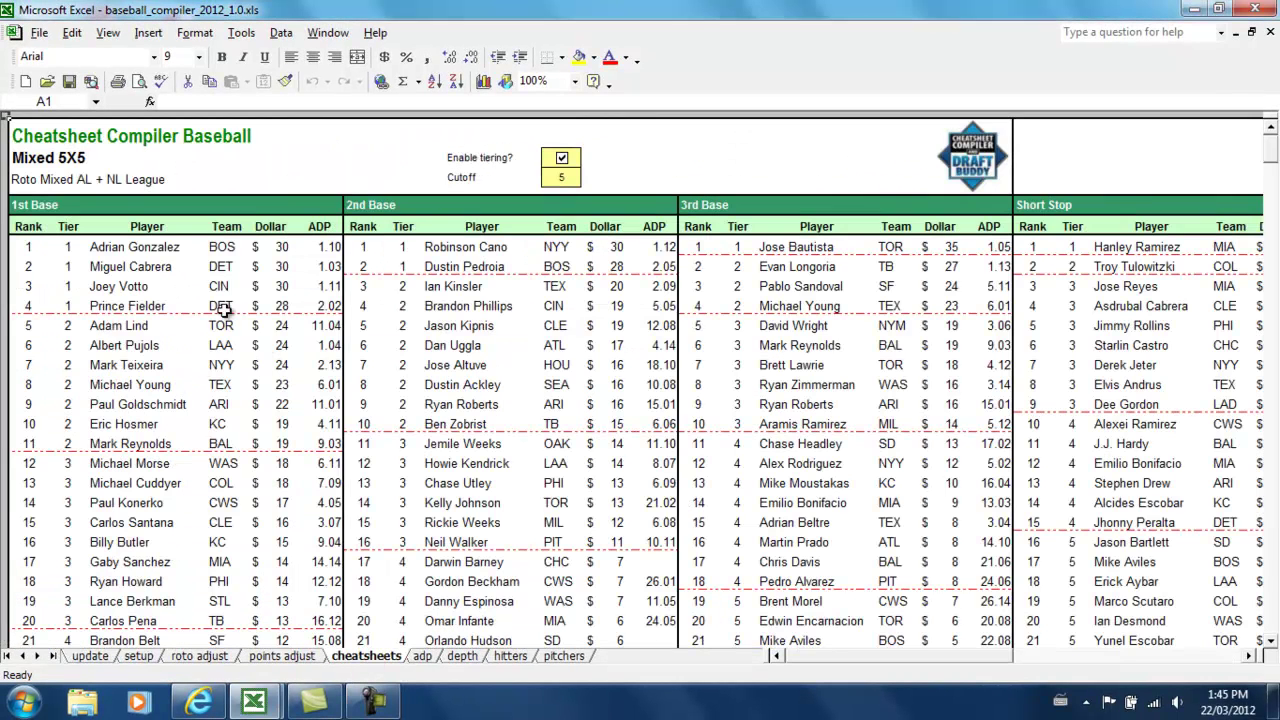
{"action": "left_click_drag", "start_coordinate": [815, 660], "coordinate": [1046, 654]}
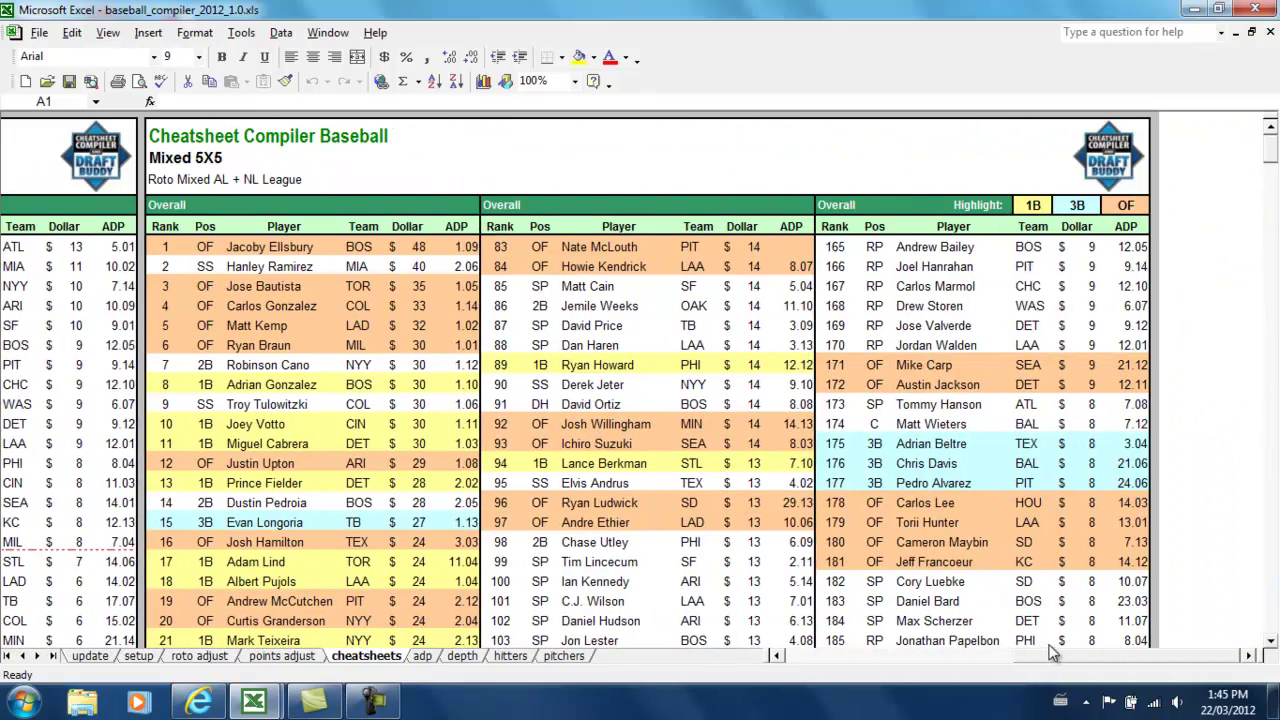
{"action": "left_click", "coordinate": [165, 247]}
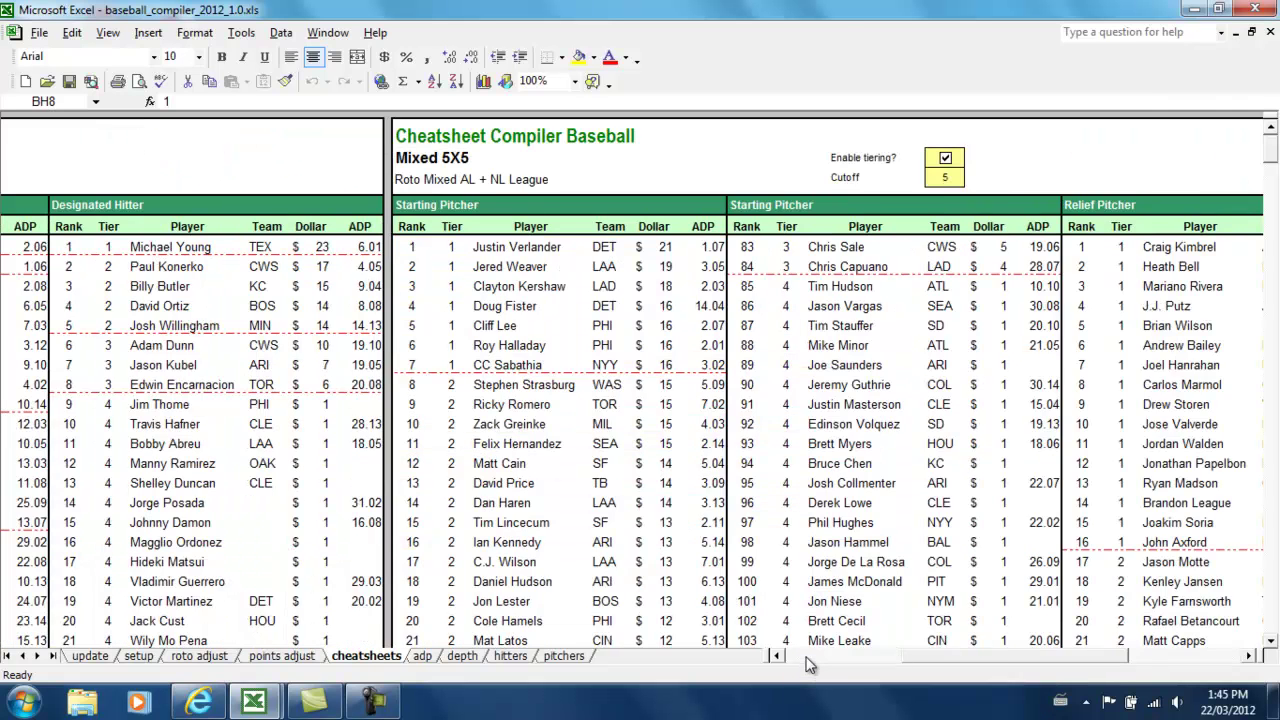
{"action": "left_click_drag", "start_coordinate": [810, 660], "coordinate": [796, 655]}
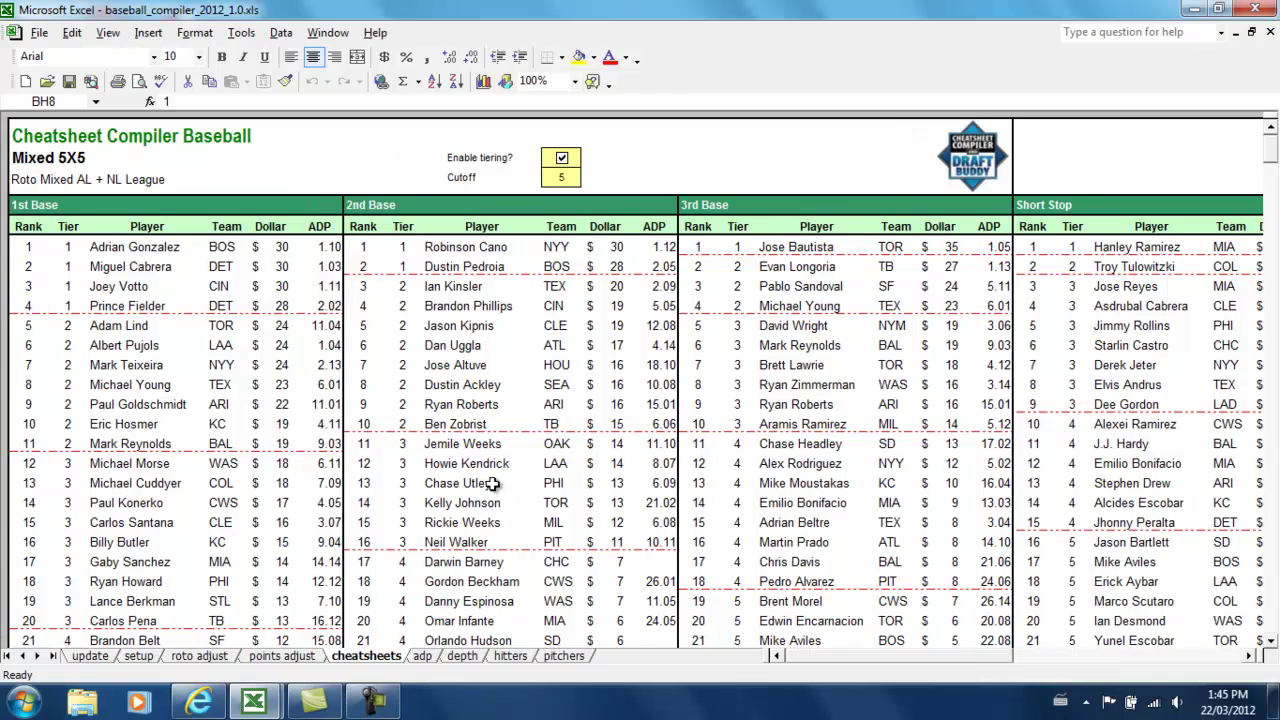
Switch to the baseball_draft_buddy_2012_1.0.xls workbook and look through its by team, draft input, hitters, pitchers and overall sheets
{"action": "mouse_move", "coordinate": [273, 685]}
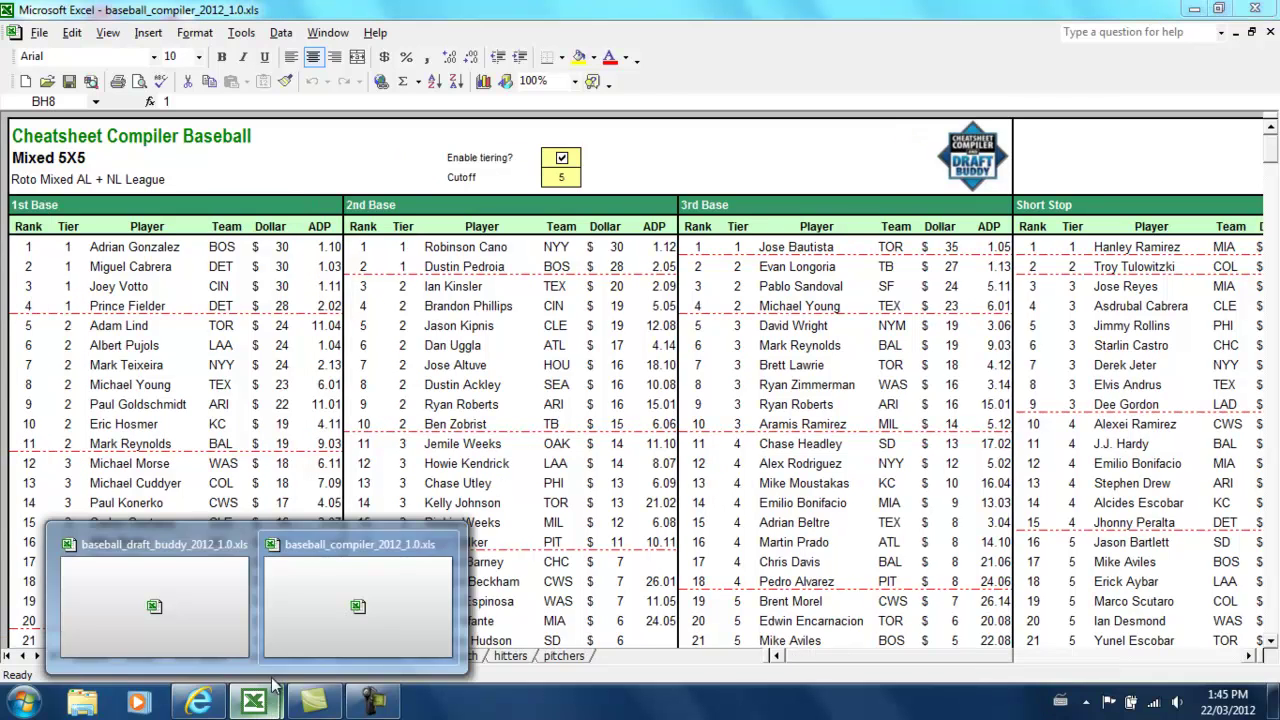
{"action": "left_click", "coordinate": [178, 608]}
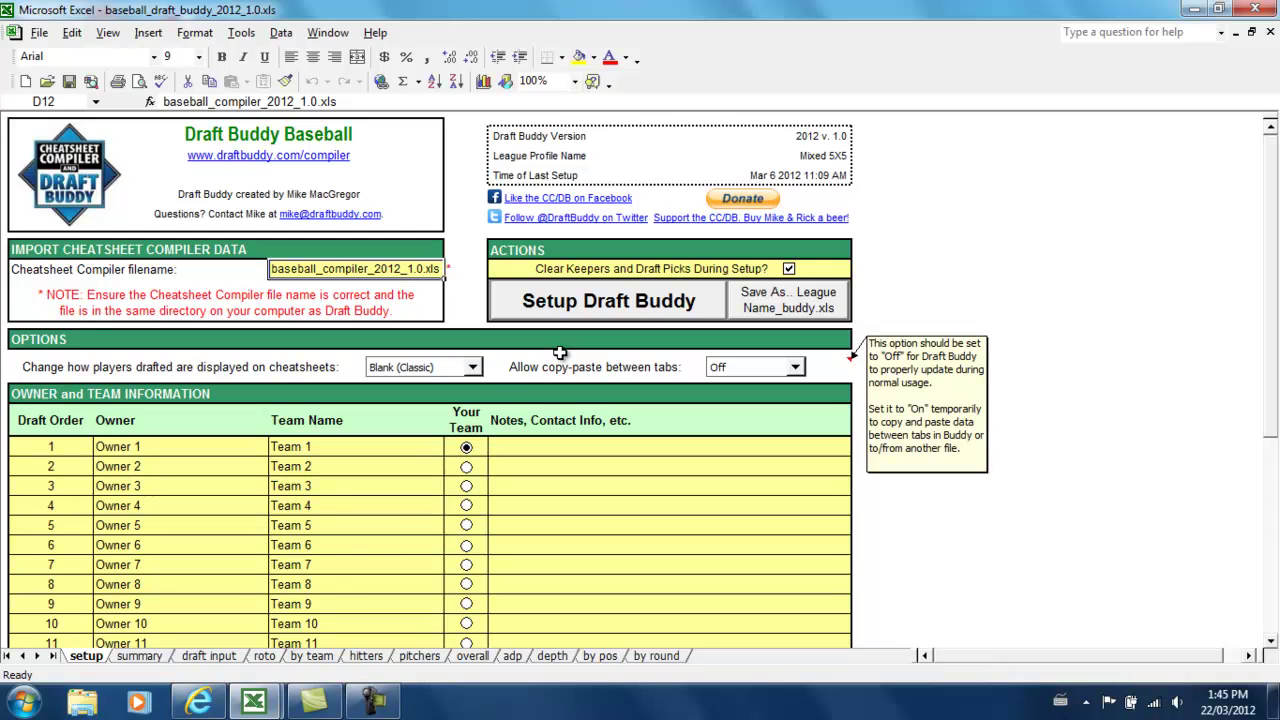
{"action": "left_click", "coordinate": [312, 656]}
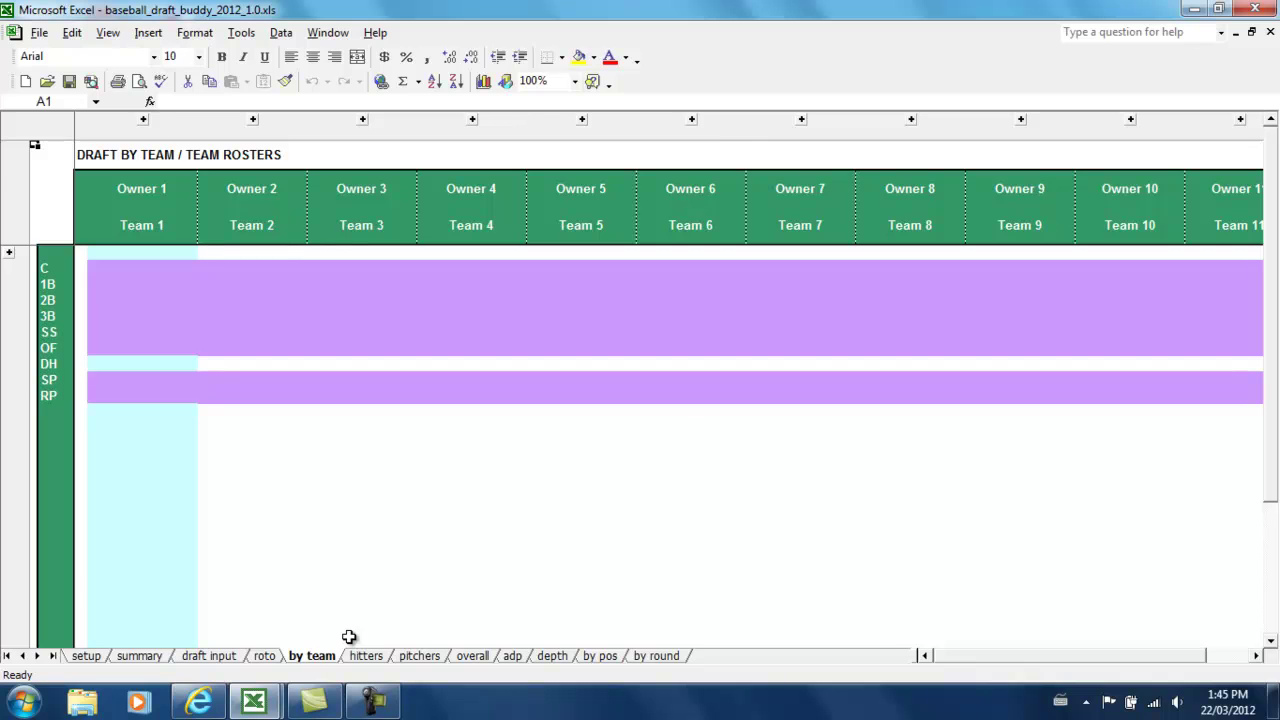
{"action": "left_click", "coordinate": [209, 658]}
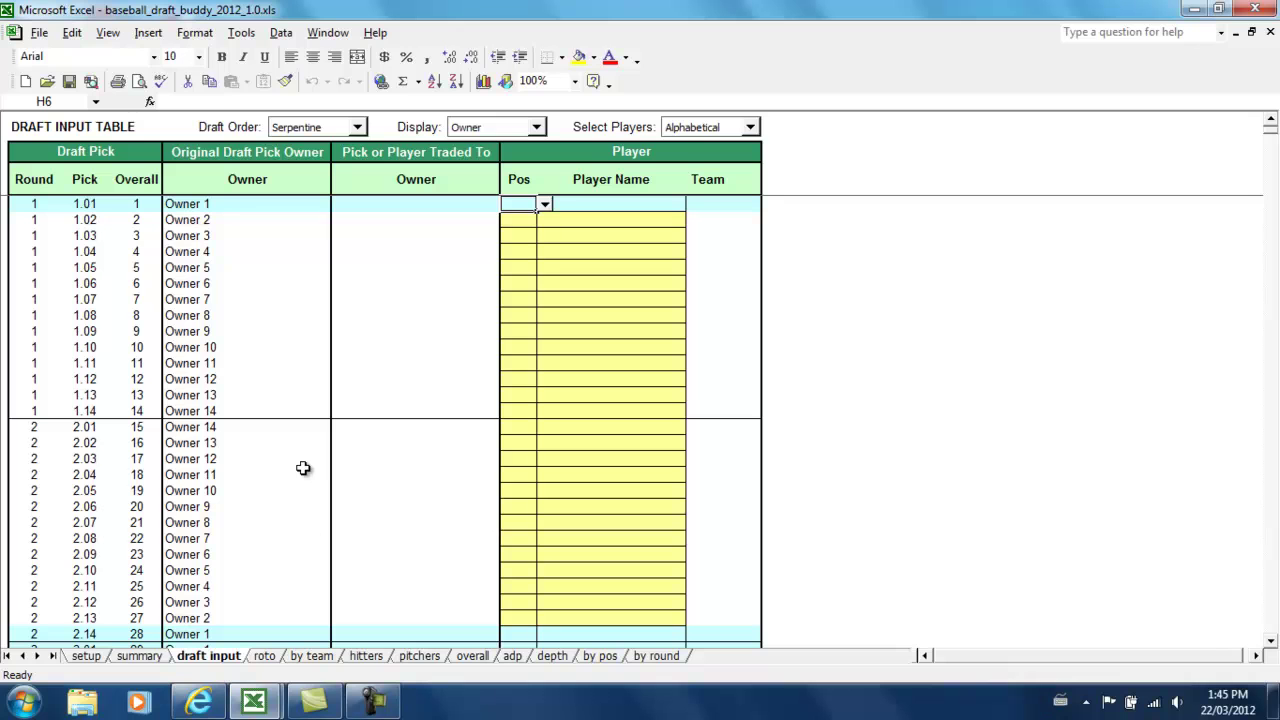
{"action": "left_click", "coordinate": [312, 656]}
{"action": "left_click_drag", "start_coordinate": [960, 656], "coordinate": [920, 651]}
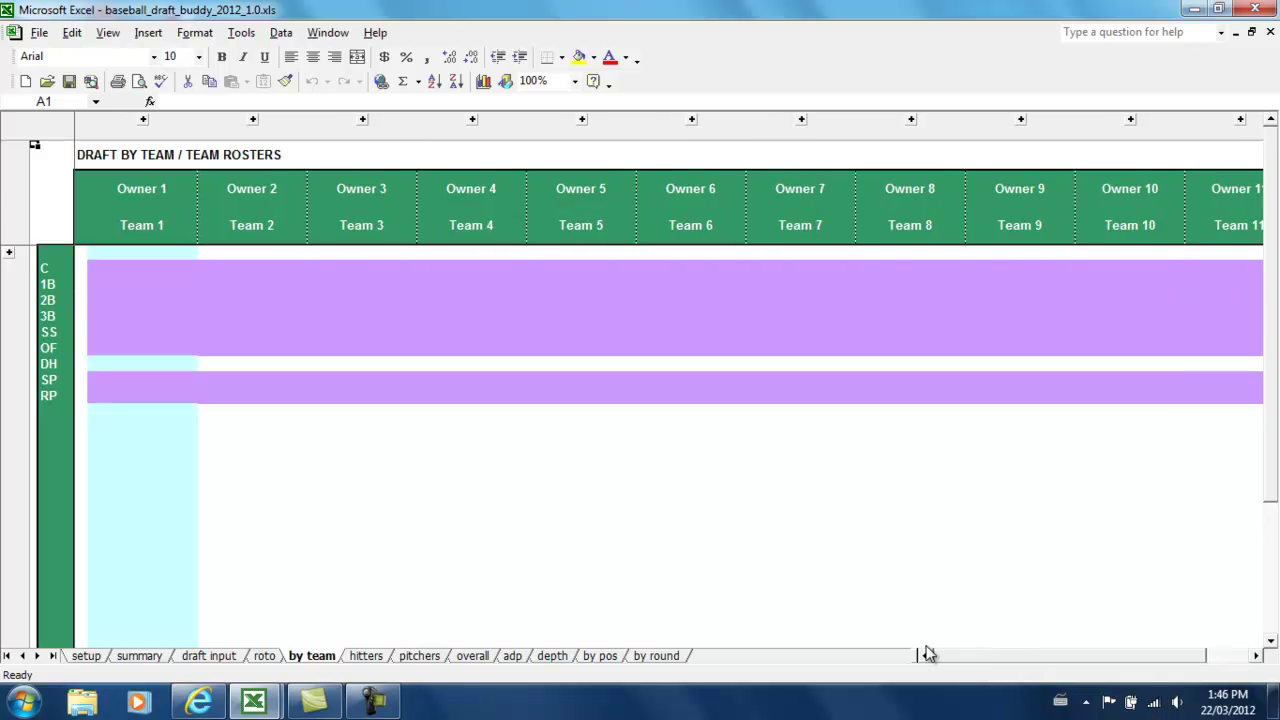
{"action": "left_click", "coordinate": [366, 657]}
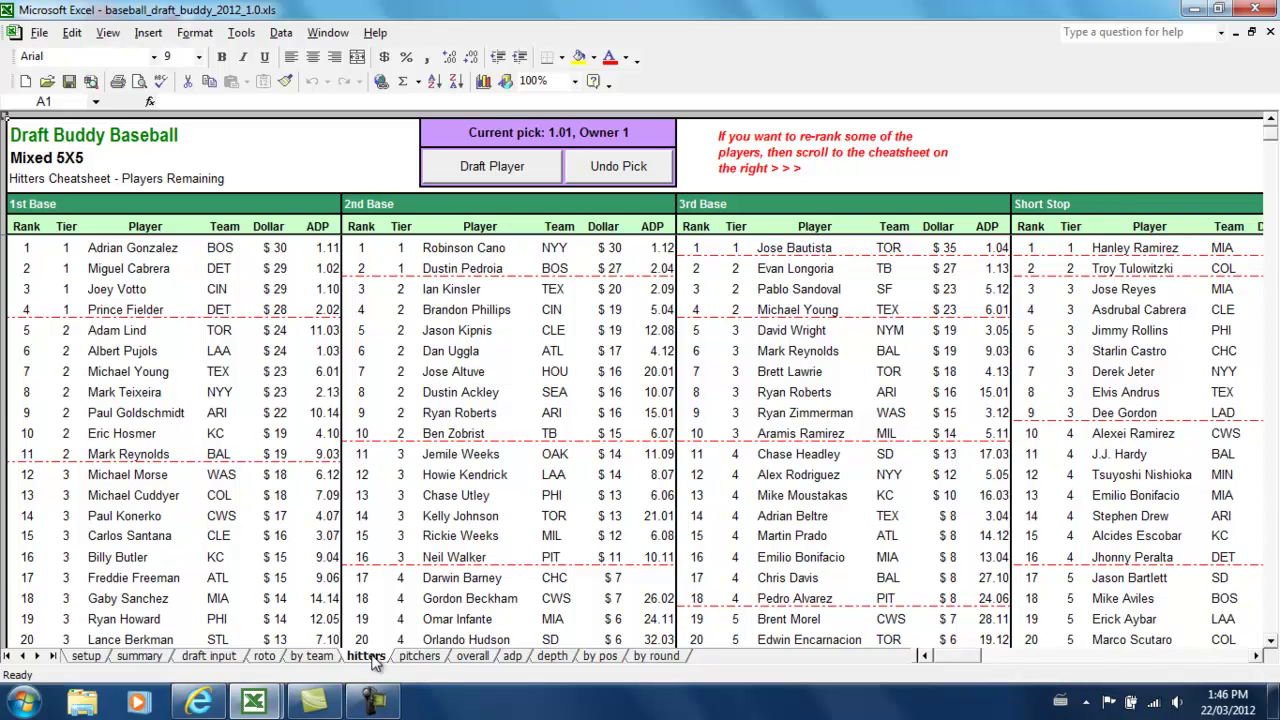
{"action": "left_click", "coordinate": [416, 657]}
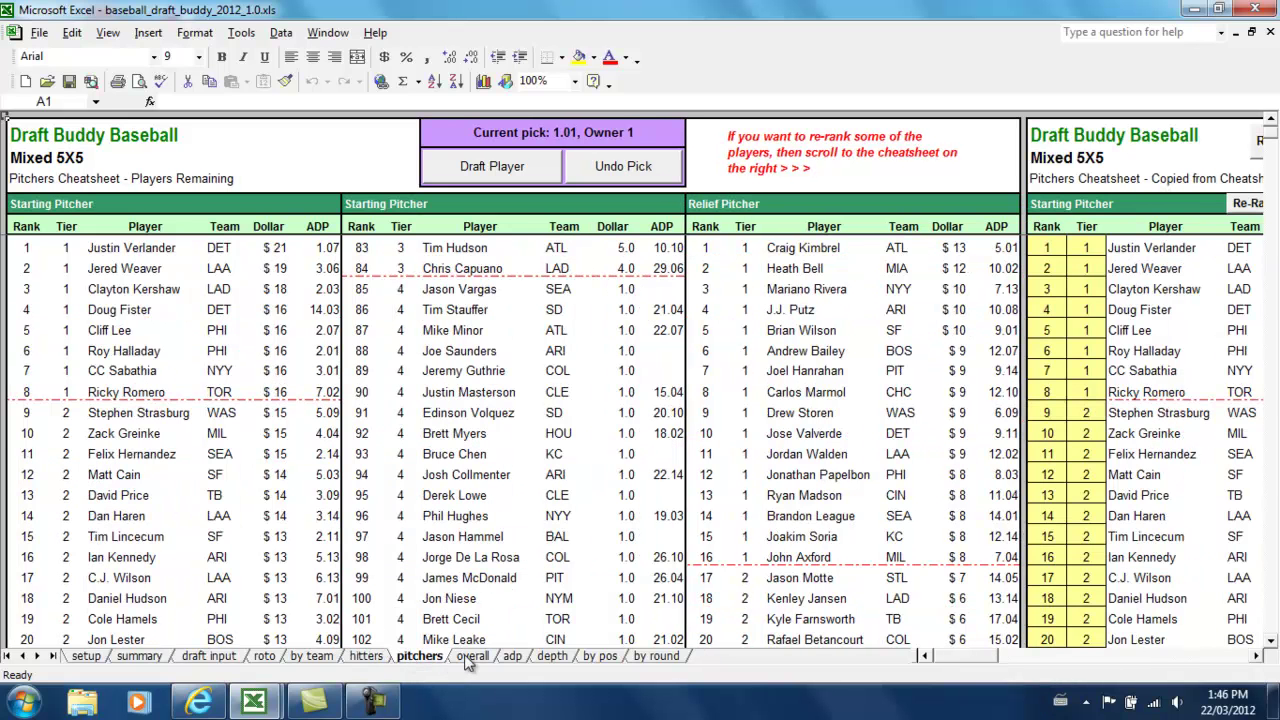
{"action": "left_click", "coordinate": [472, 657]}
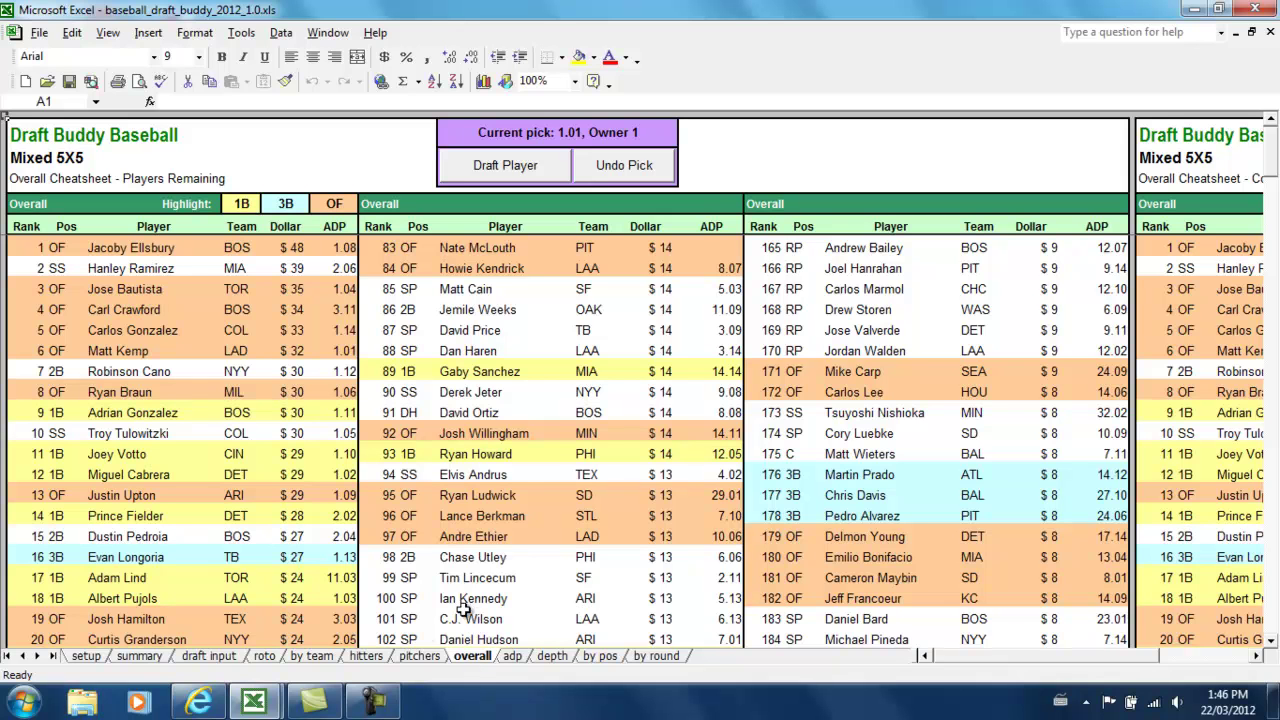
Draft Jose Bautista from the 3rd Base list on the hitters sheet for pick 1.01
{"action": "left_click", "coordinate": [378, 657]}
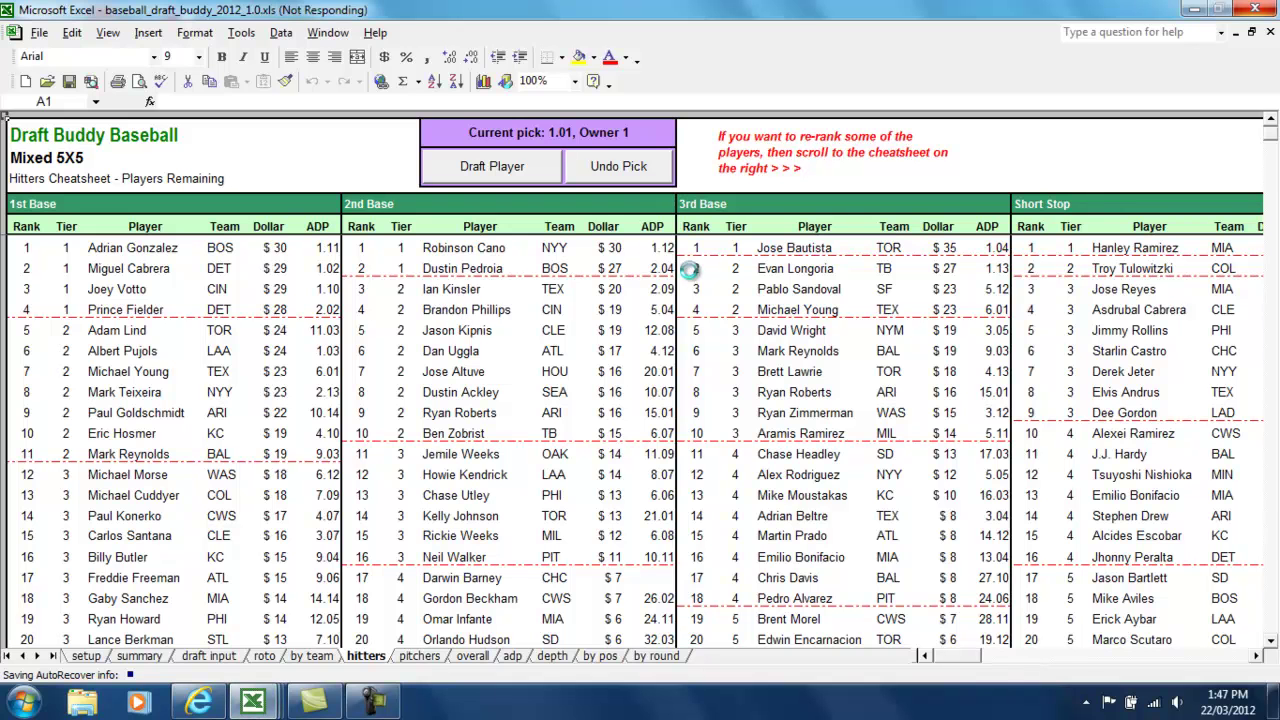
{"action": "left_click", "coordinate": [805, 246]}
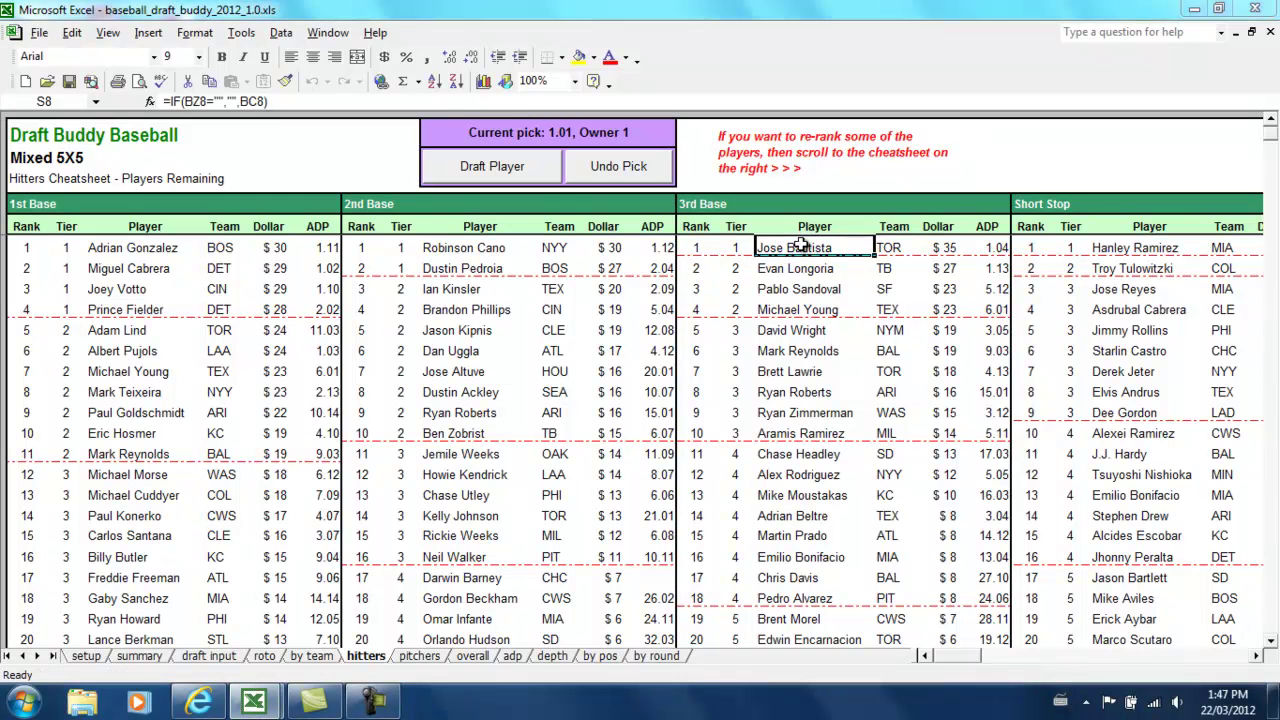
{"action": "left_click", "coordinate": [490, 166]}
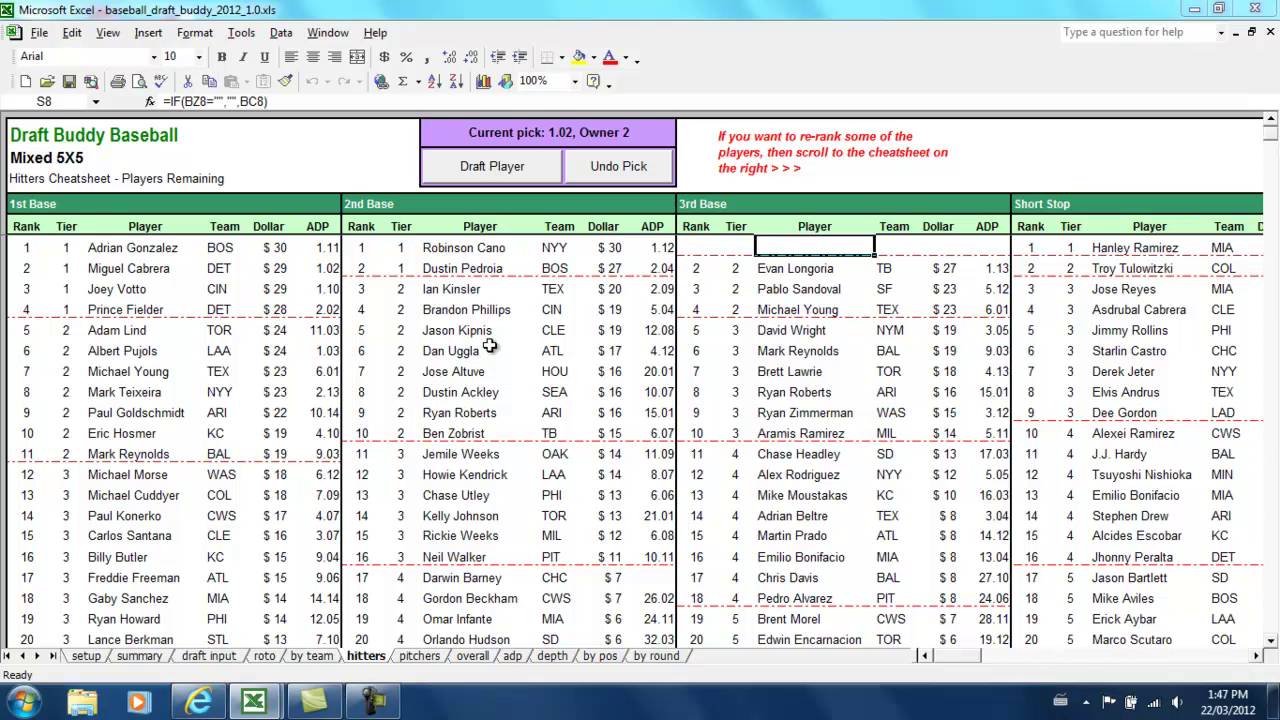
Examine the re-rankable cheatsheets copied from Cheatsheet Compiler on the hitters and pitchers sheets
{"action": "left_click_drag", "start_coordinate": [950, 656], "coordinate": [1024, 656]}
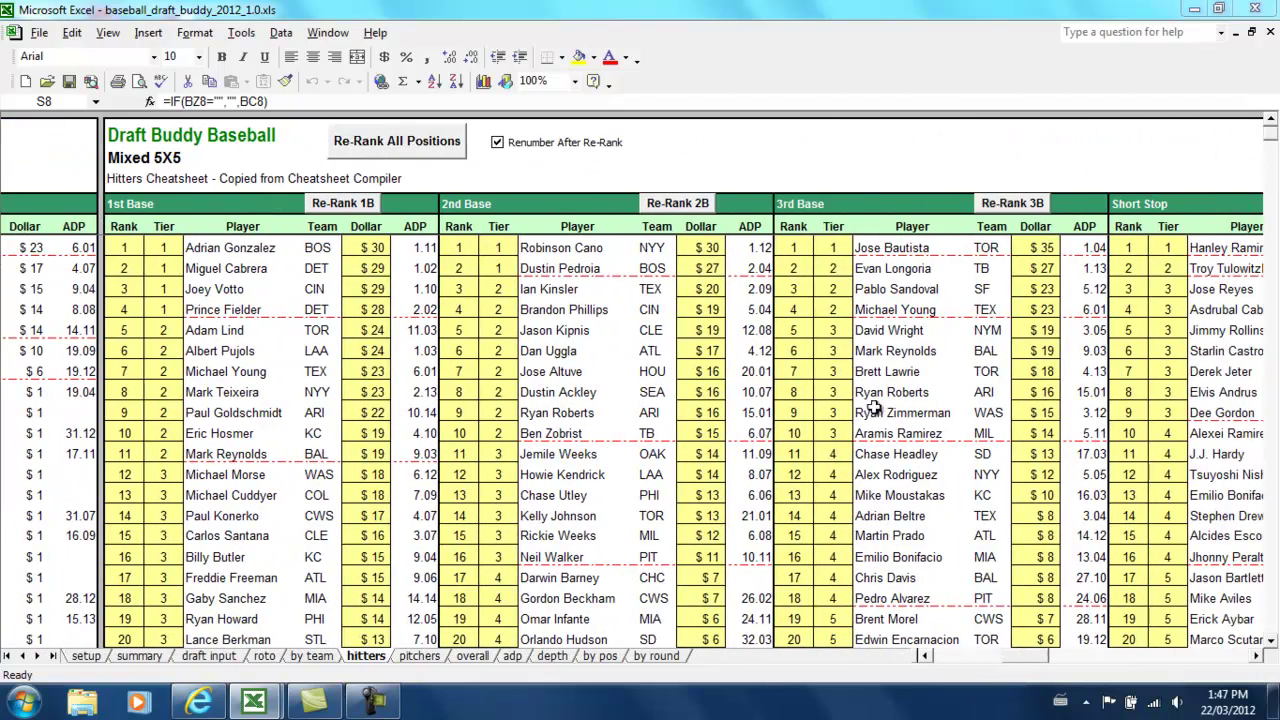
{"action": "left_click", "coordinate": [908, 250]}
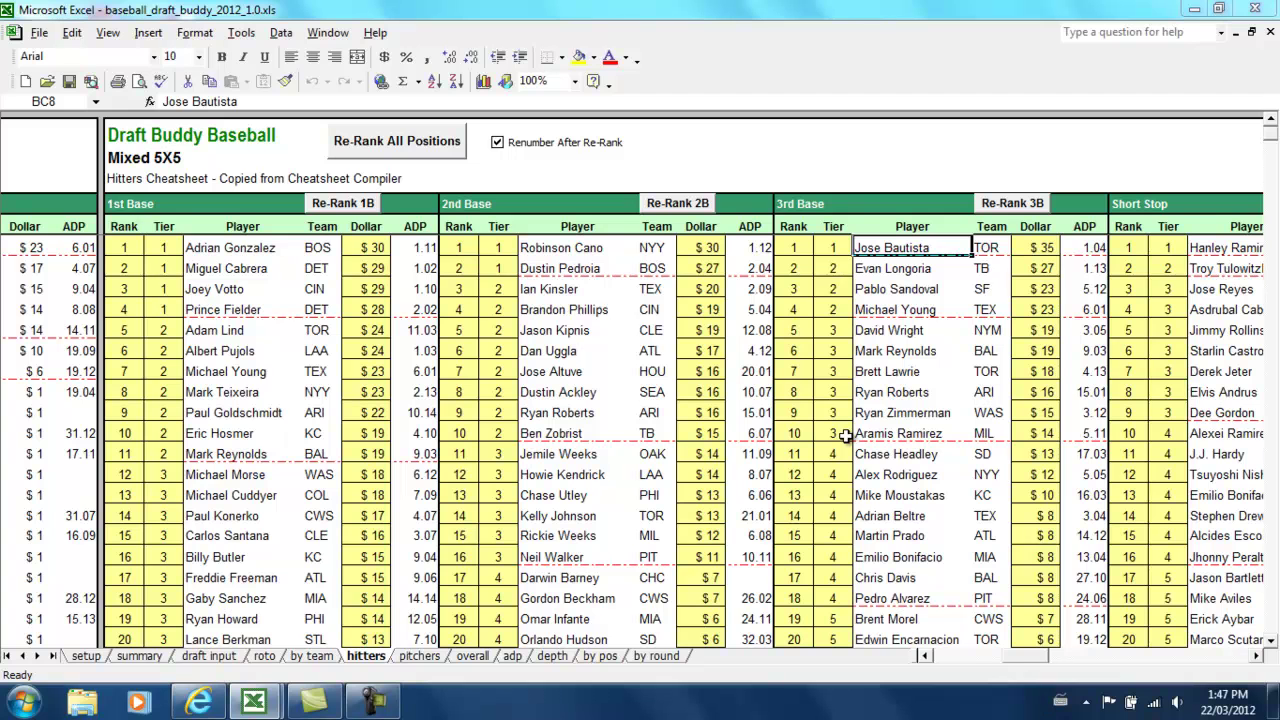
{"action": "left_click_drag", "start_coordinate": [1015, 658], "coordinate": [1022, 665]}
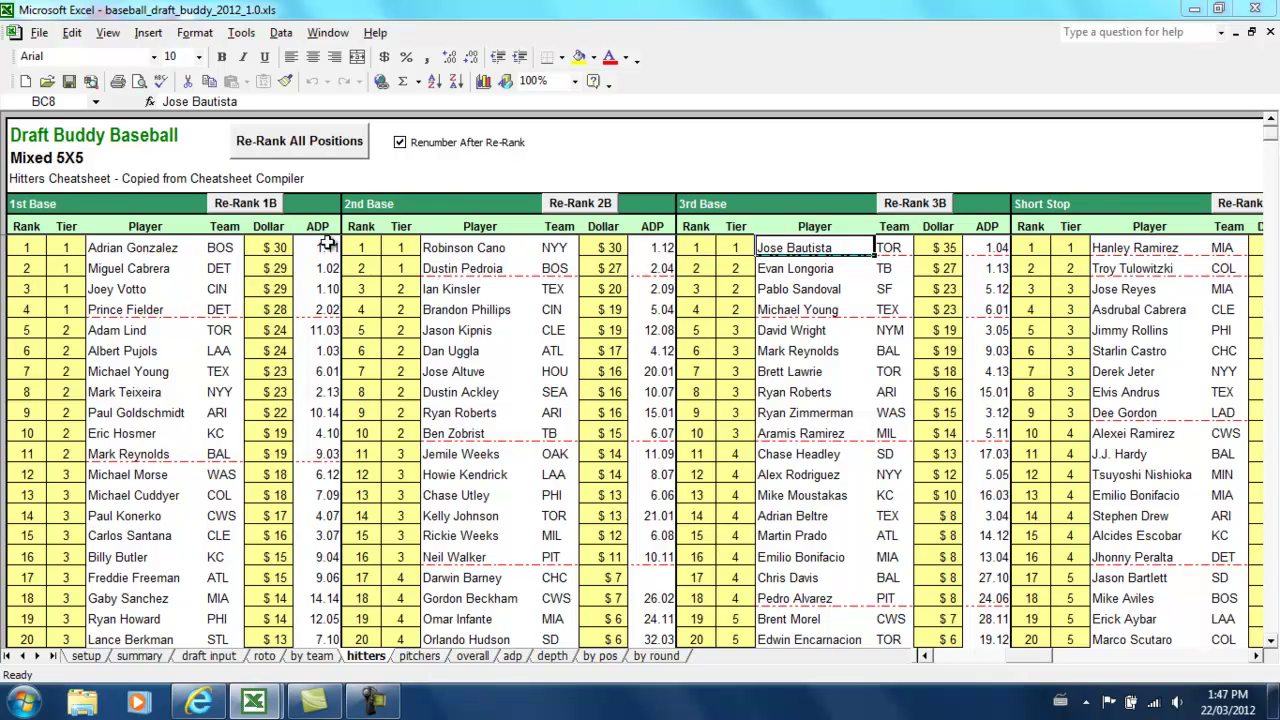
{"action": "left_click", "coordinate": [420, 657]}
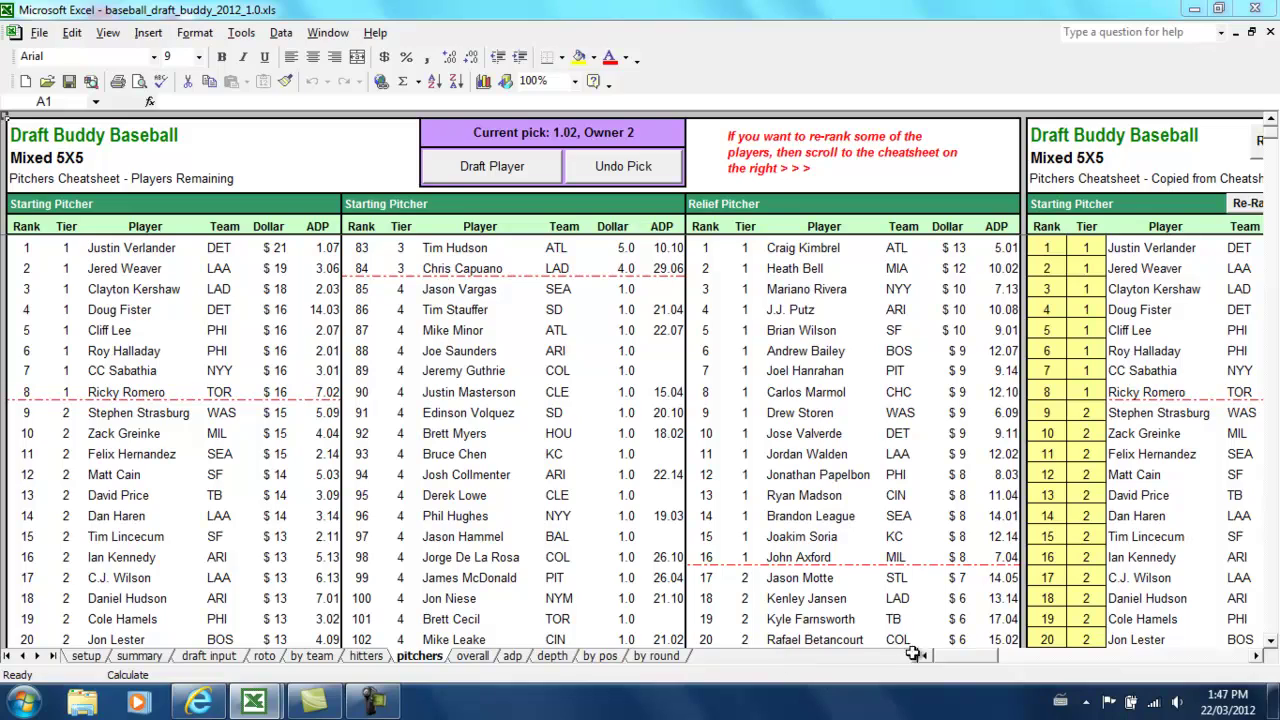
{"action": "left_click_drag", "start_coordinate": [950, 669], "coordinate": [1007, 657]}
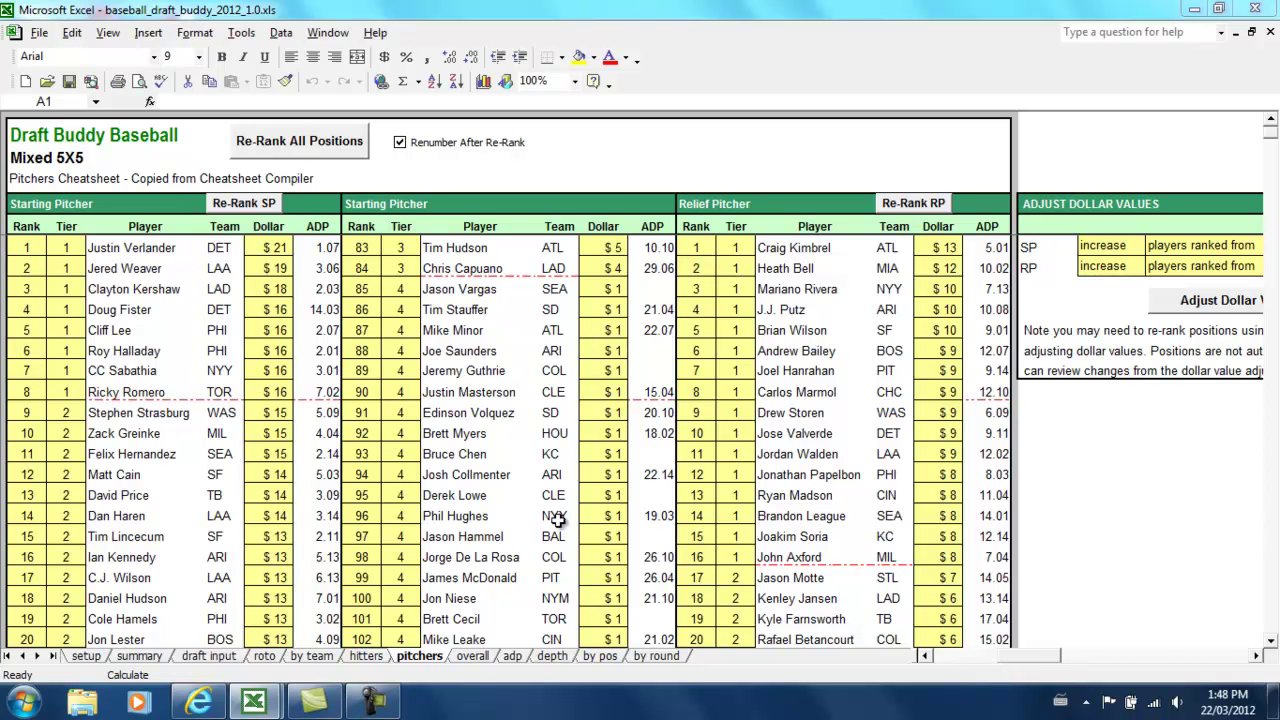
Set Miguel Cabrera's rank to 1 in the re-rankable 1st Base list on the hitters sheet
{"action": "left_click", "coordinate": [366, 656]}
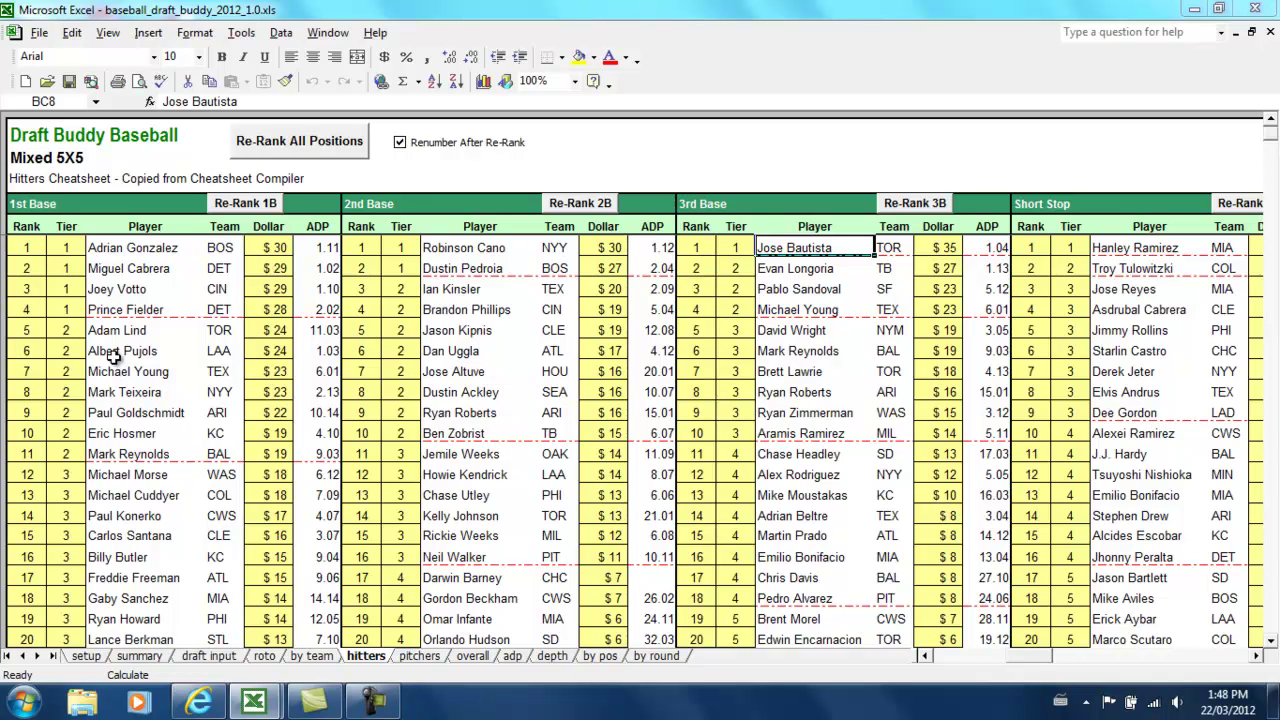
{"action": "left_click", "coordinate": [38, 352]}
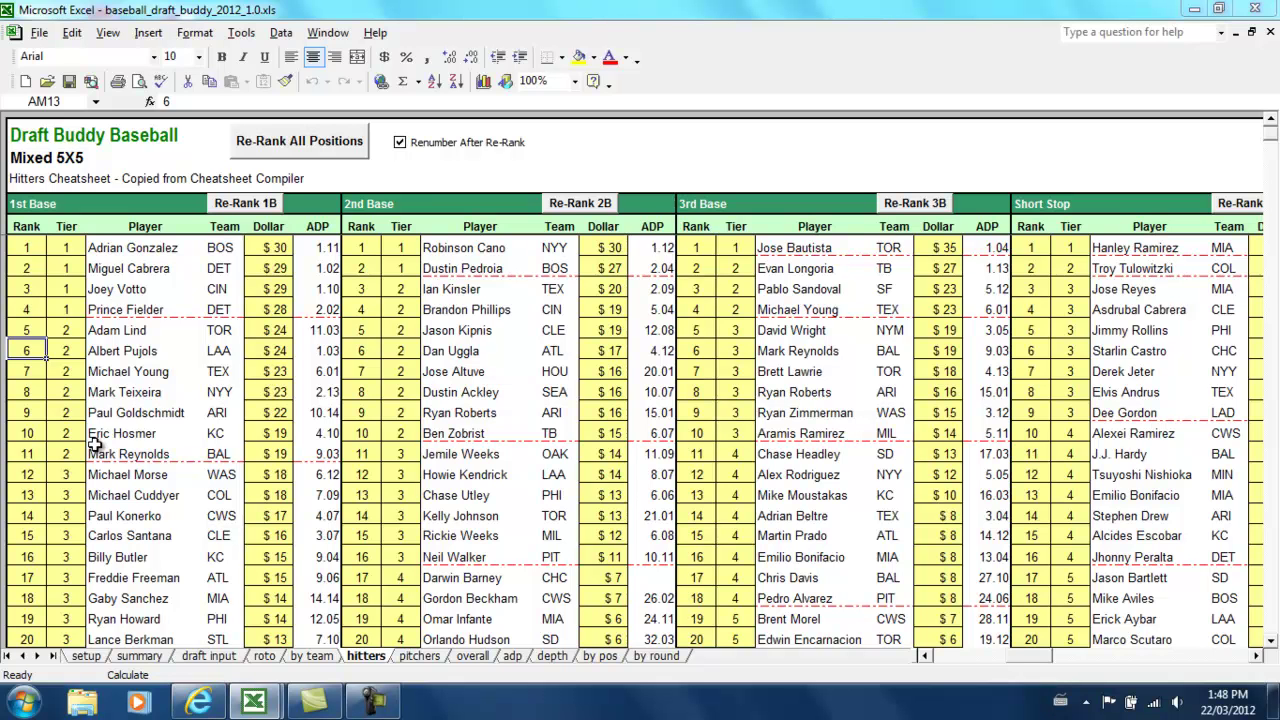
{"action": "key", "text": "Up"}
{"action": "key", "text": "Up"}
{"action": "key", "text": "Up"}
{"action": "key", "text": "Up"}
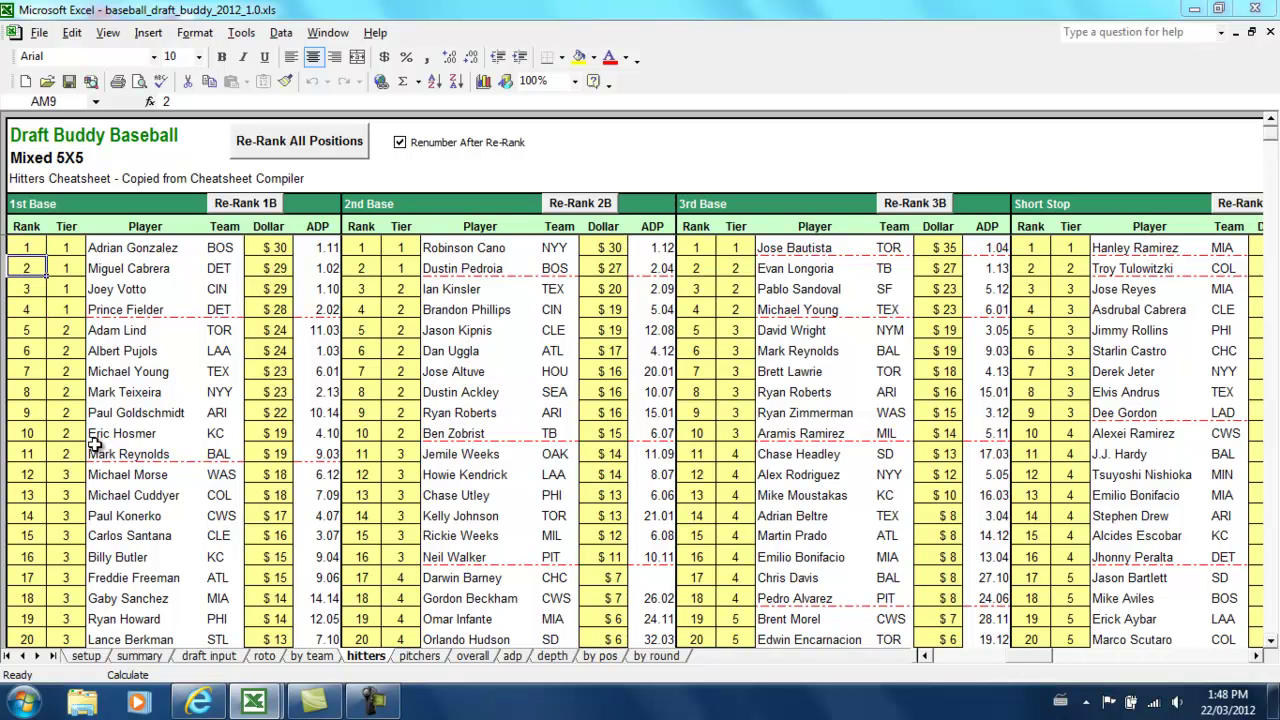
{"action": "type", "text": "1"}
{"action": "key", "text": "Return"}
Set Albert Pujols to rank 2 and tier 1 in the 1st Base list
{"action": "key", "text": "Down"}
{"action": "key", "text": "Down"}
{"action": "key", "text": "Down"}
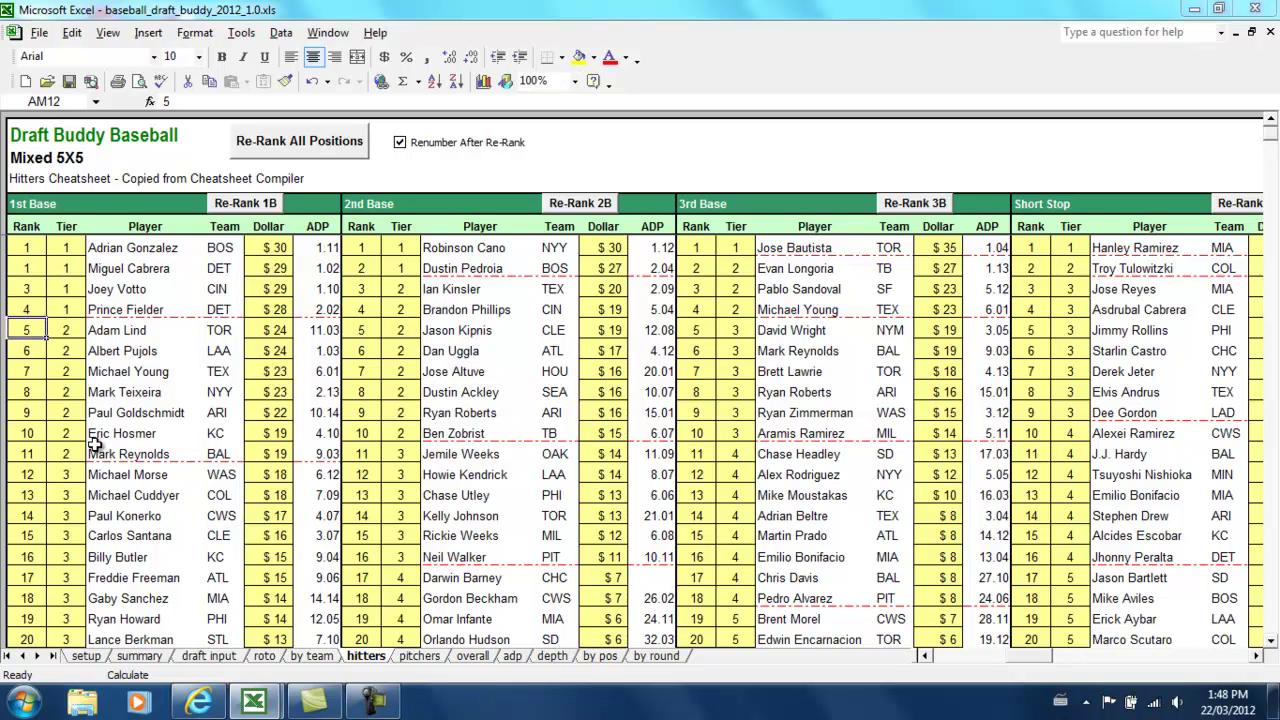
{"action": "type", "text": "2"}
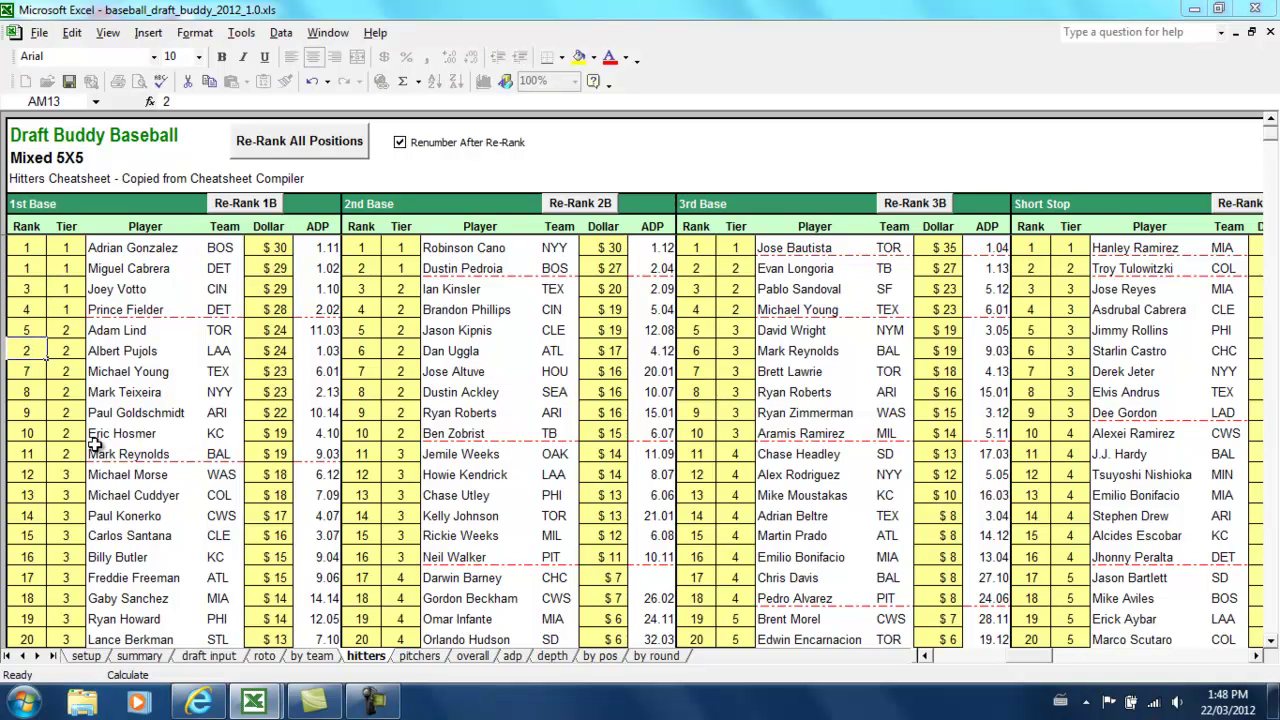
{"action": "key", "text": "Tab"}
{"action": "type", "text": "1"}
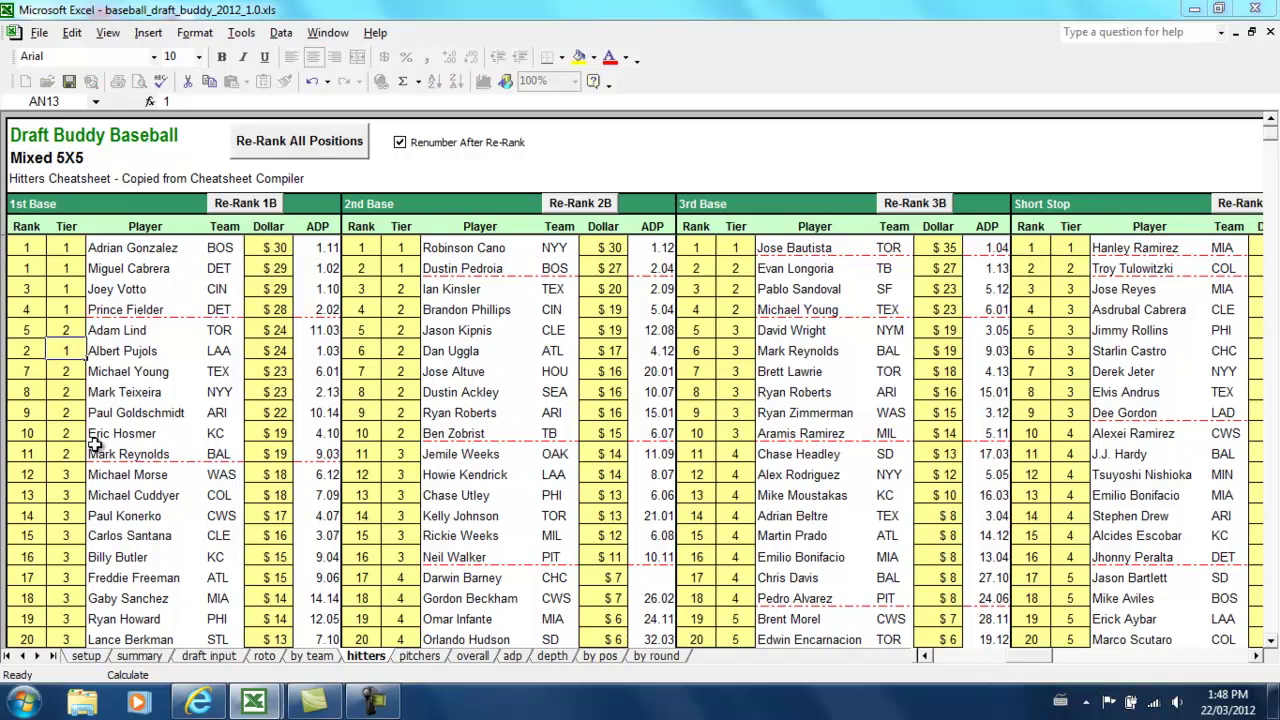
Set Adrian Gonzalez's rank to 3 in the 1st Base list
{"action": "key", "text": "Up"}
{"action": "key", "text": "Left"}
{"action": "key", "text": "Up"}
{"action": "key", "text": "Up"}
{"action": "key", "text": "Up"}
{"action": "key", "text": "Up"}
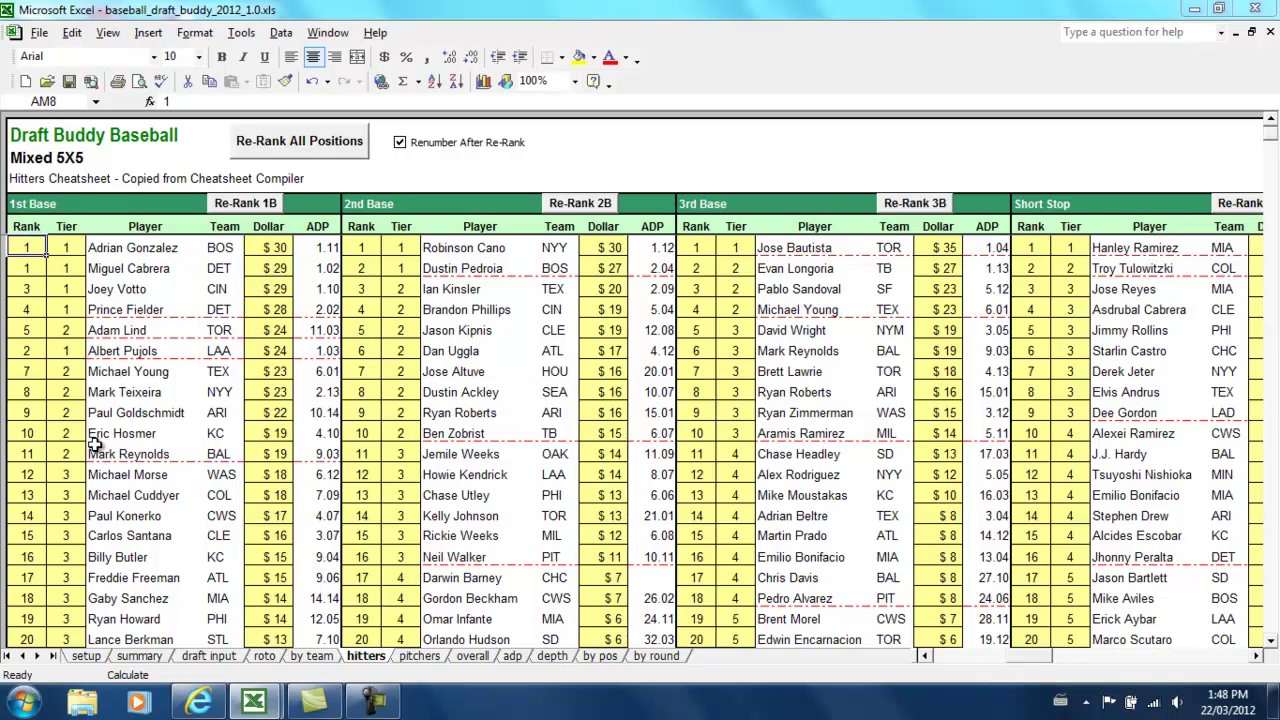
{"action": "type", "text": "3"}
{"action": "key", "text": "Down"}
Set the 1st Base ranks of Joey Votto to 4, Prince Fielder to 5 and Adam Lind to 6
{"action": "key", "text": "Down"}
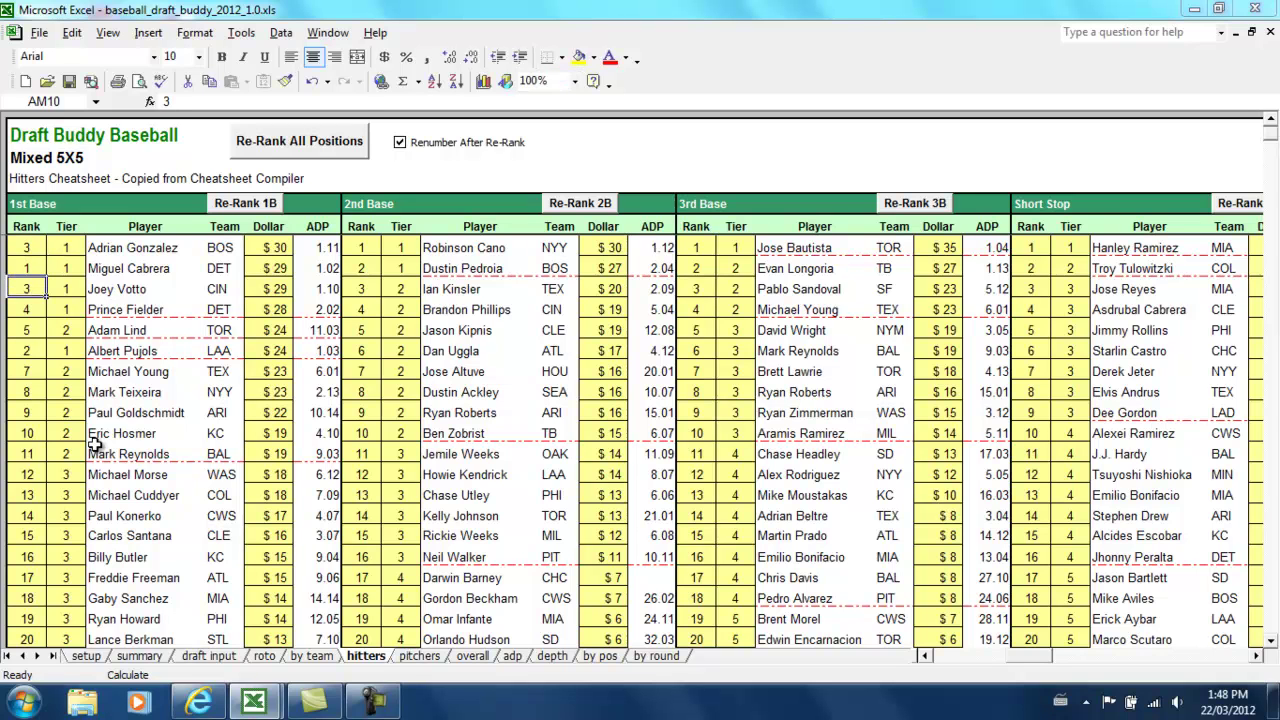
{"action": "type", "text": "4"}
{"action": "key", "text": "Down"}
{"action": "type", "text": "5"}
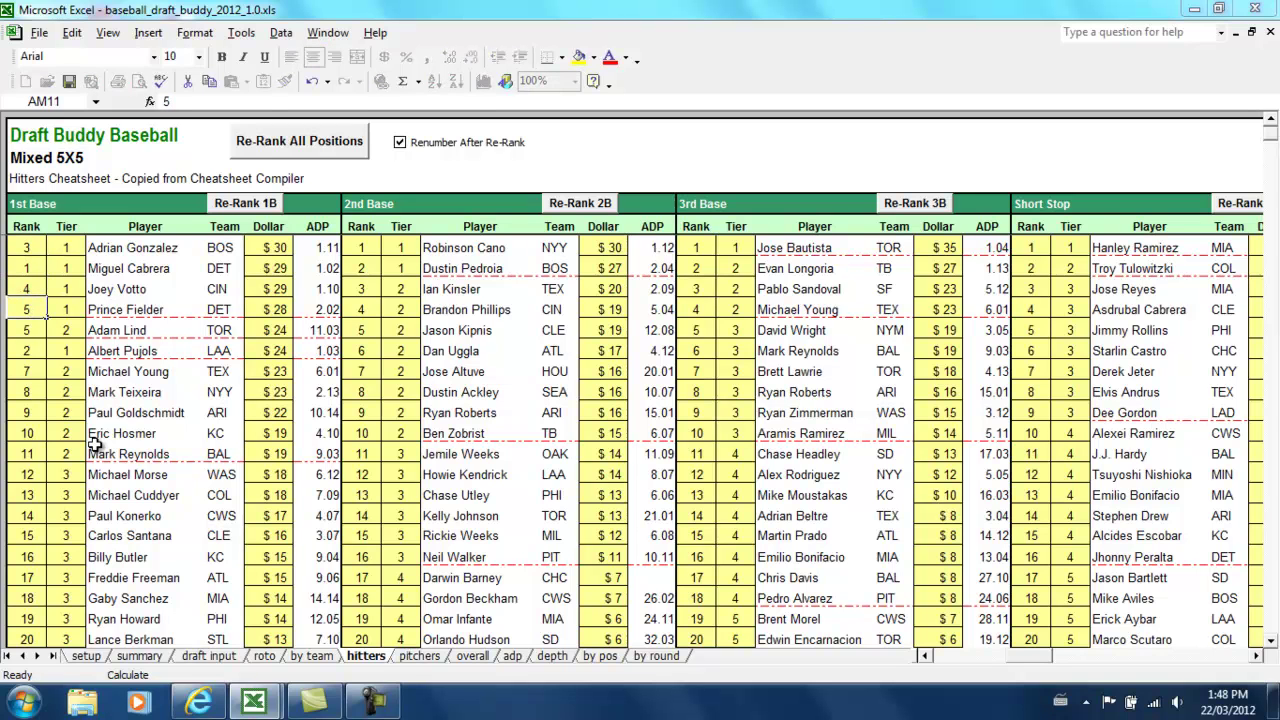
{"action": "key", "text": "Down"}
{"action": "type", "text": "6"}
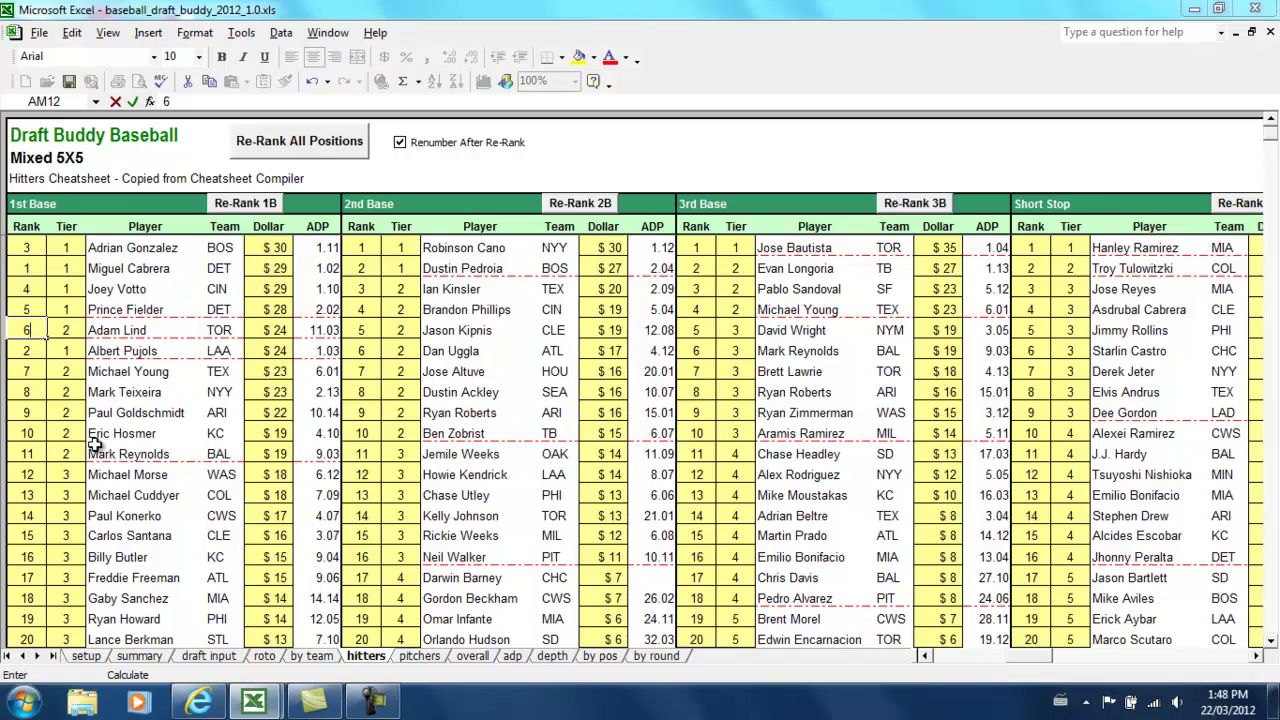
{"action": "key", "text": "Down"}
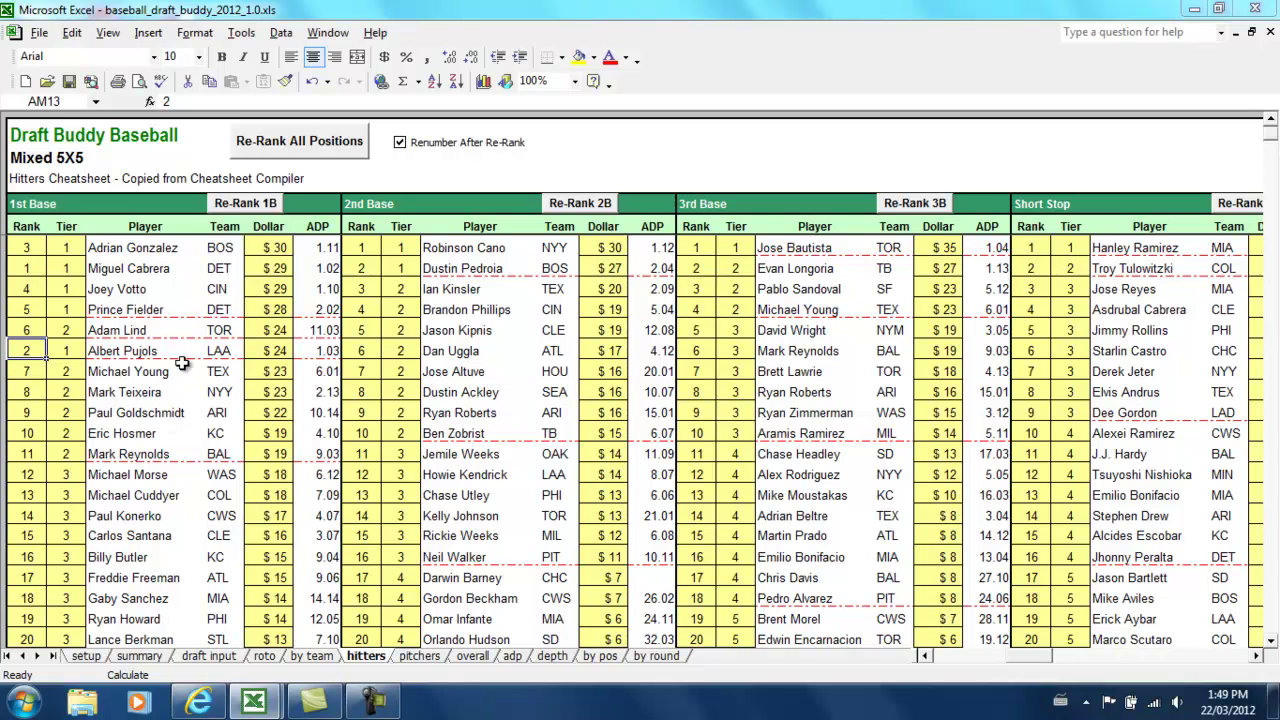
Re-rank the 1st Base list by the edited ranks and check the new player order
{"action": "left_click", "coordinate": [240, 203]}
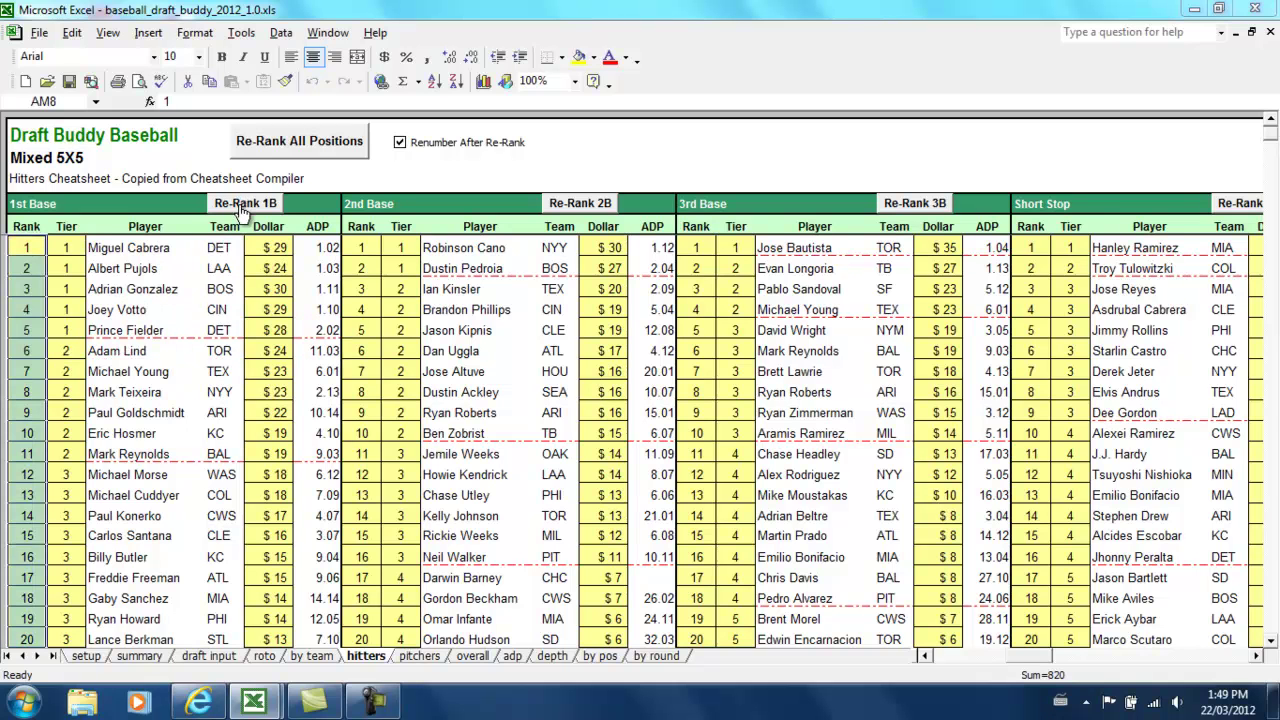
{"action": "left_click", "coordinate": [150, 248]}
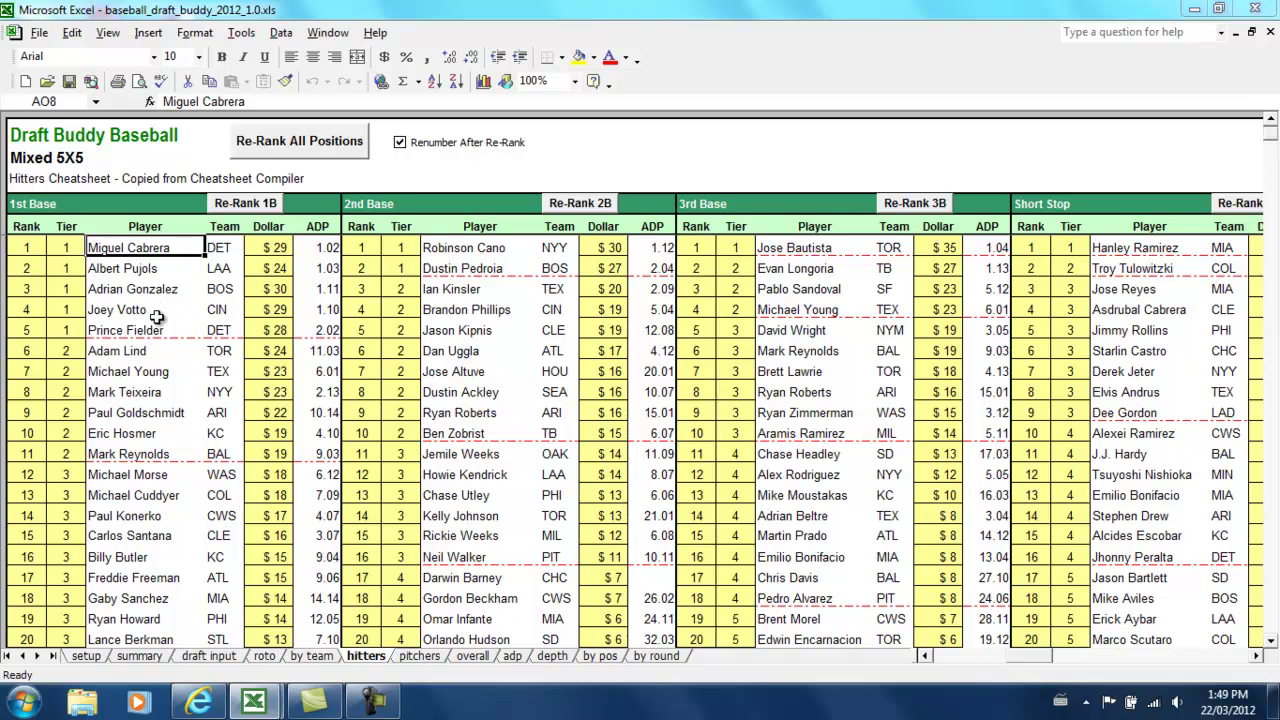
{"action": "left_click", "coordinate": [144, 271]}
{"action": "left_click", "coordinate": [141, 292]}
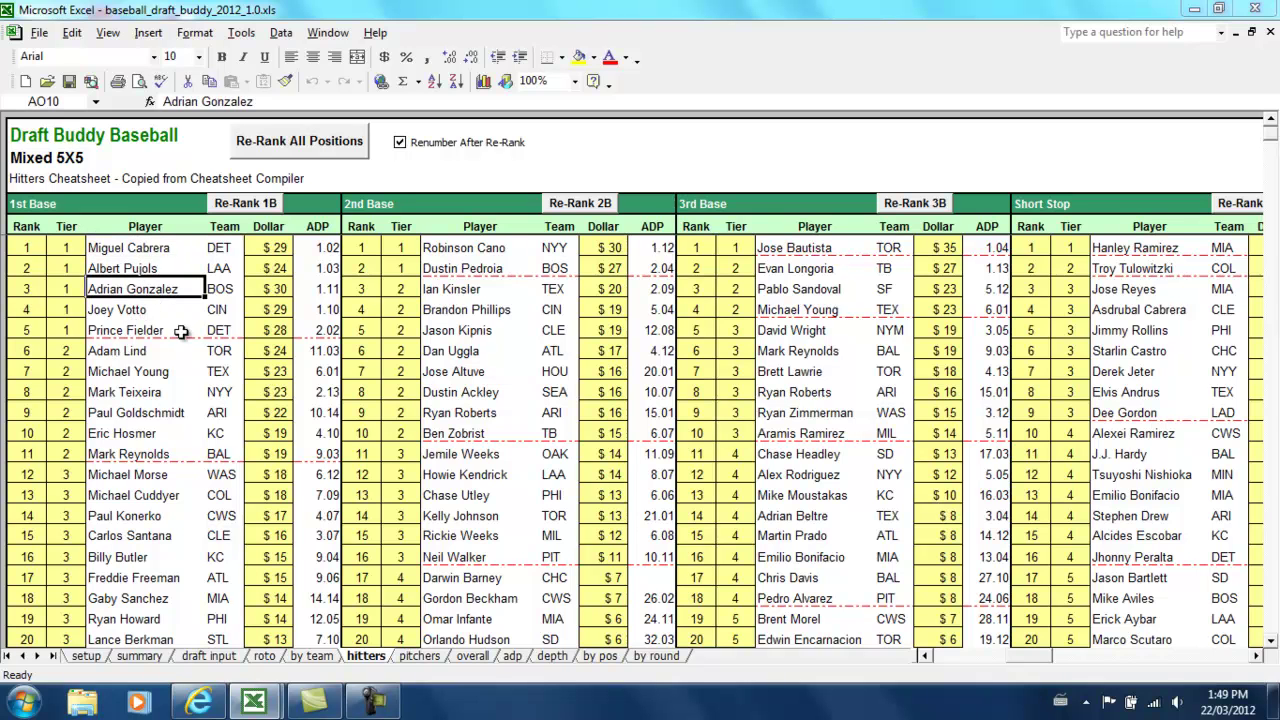
{"action": "left_click", "coordinate": [122, 352]}
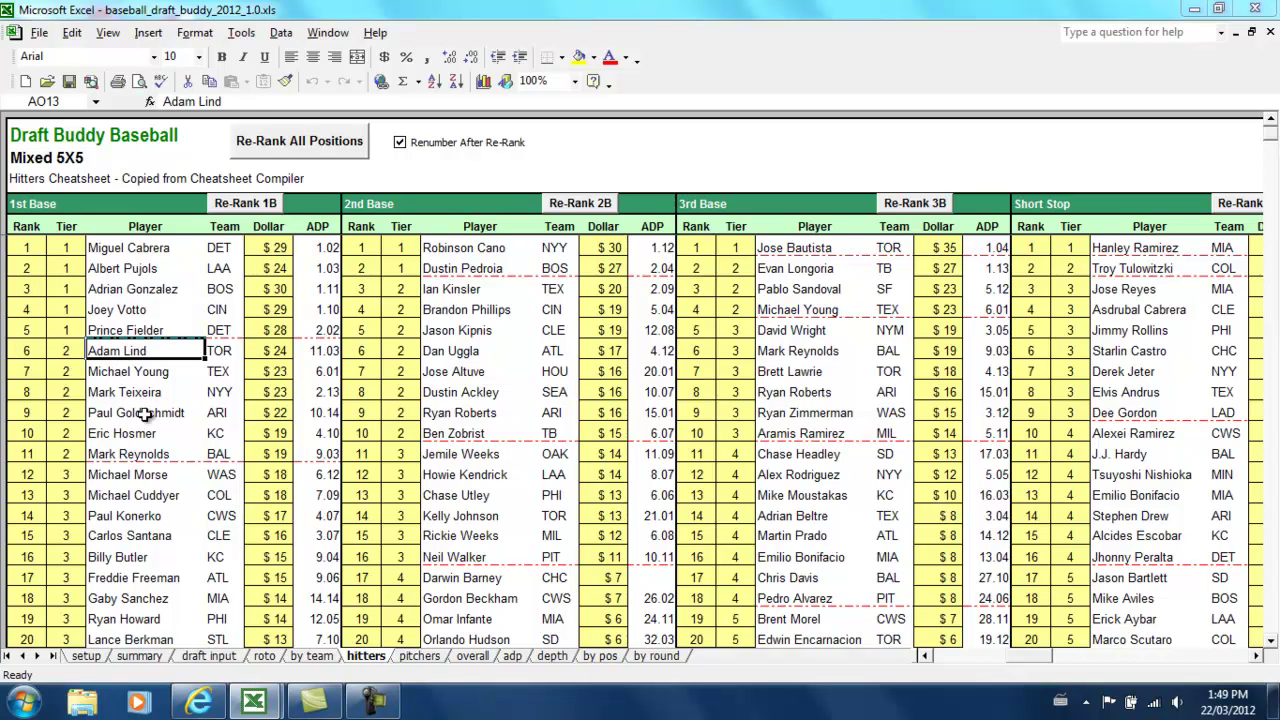
Set Adam Lind's rank to 10 in the 1st Base list
{"action": "key", "text": "Down"}
{"action": "key", "text": "Down"}
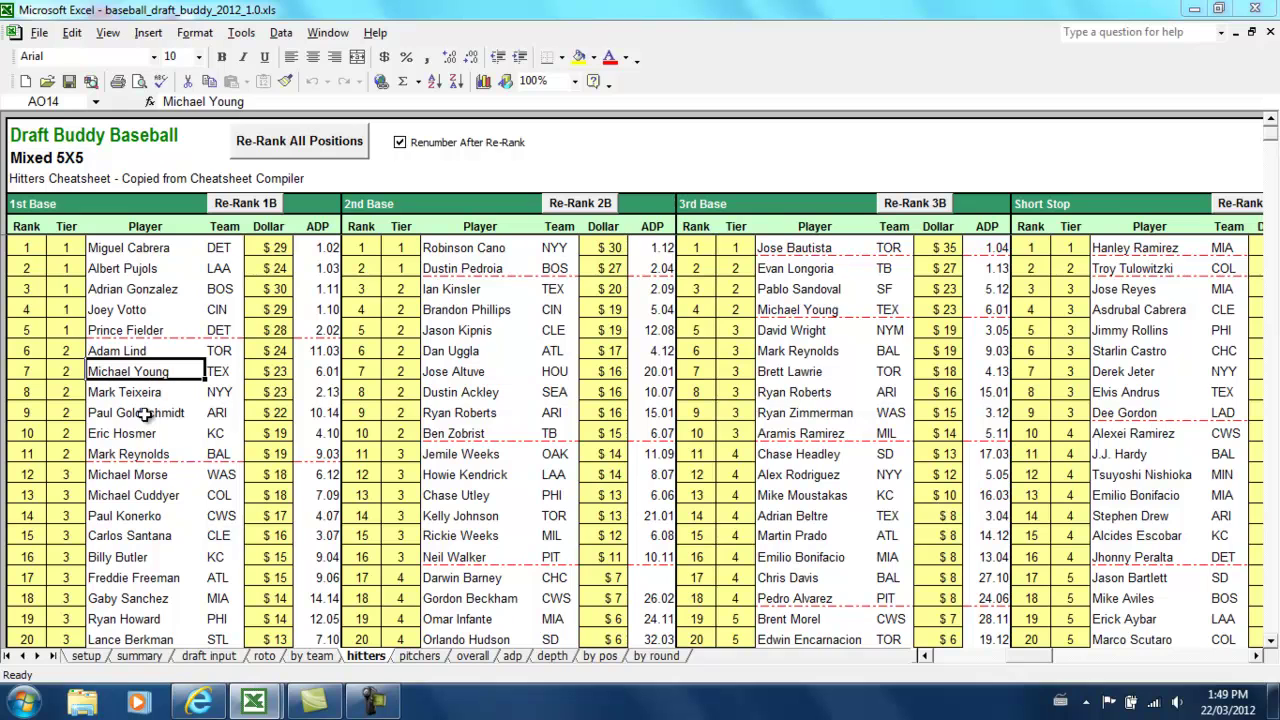
{"action": "key", "text": "Left"}
{"action": "key", "text": "Up"}
{"action": "key", "text": "Up"}
{"action": "key", "text": "Left"}
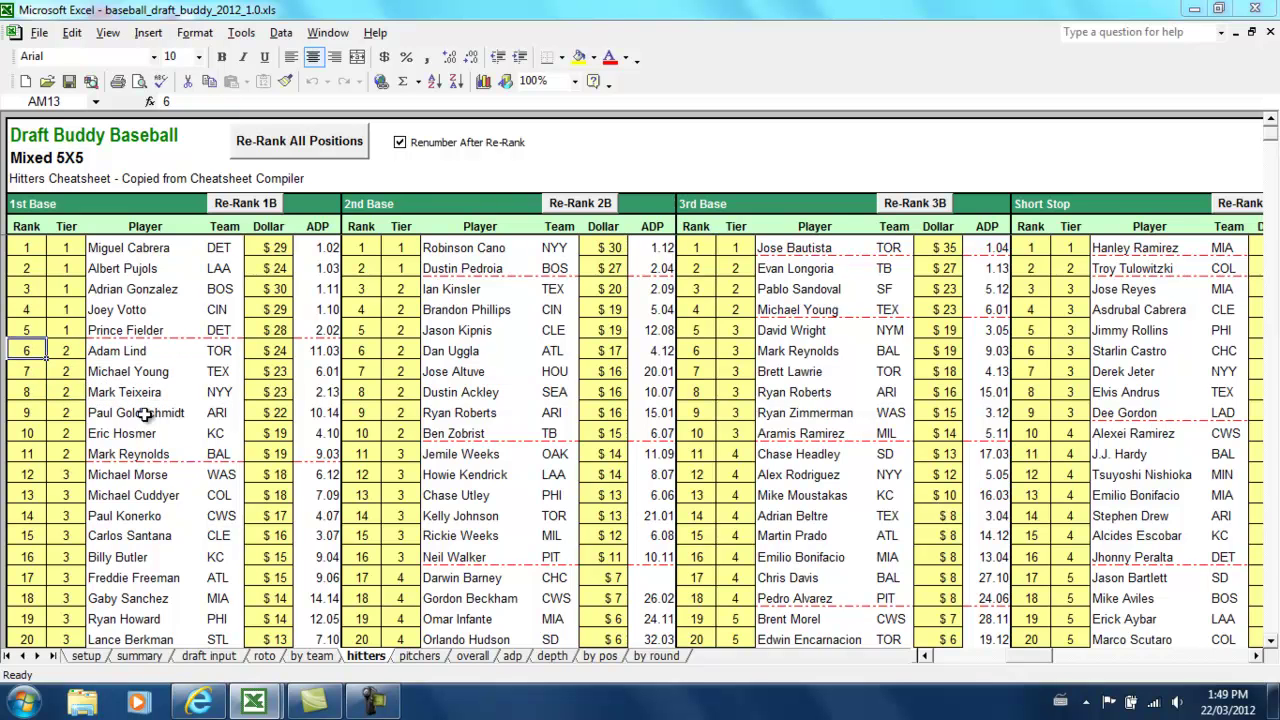
{"action": "type", "text": "10"}
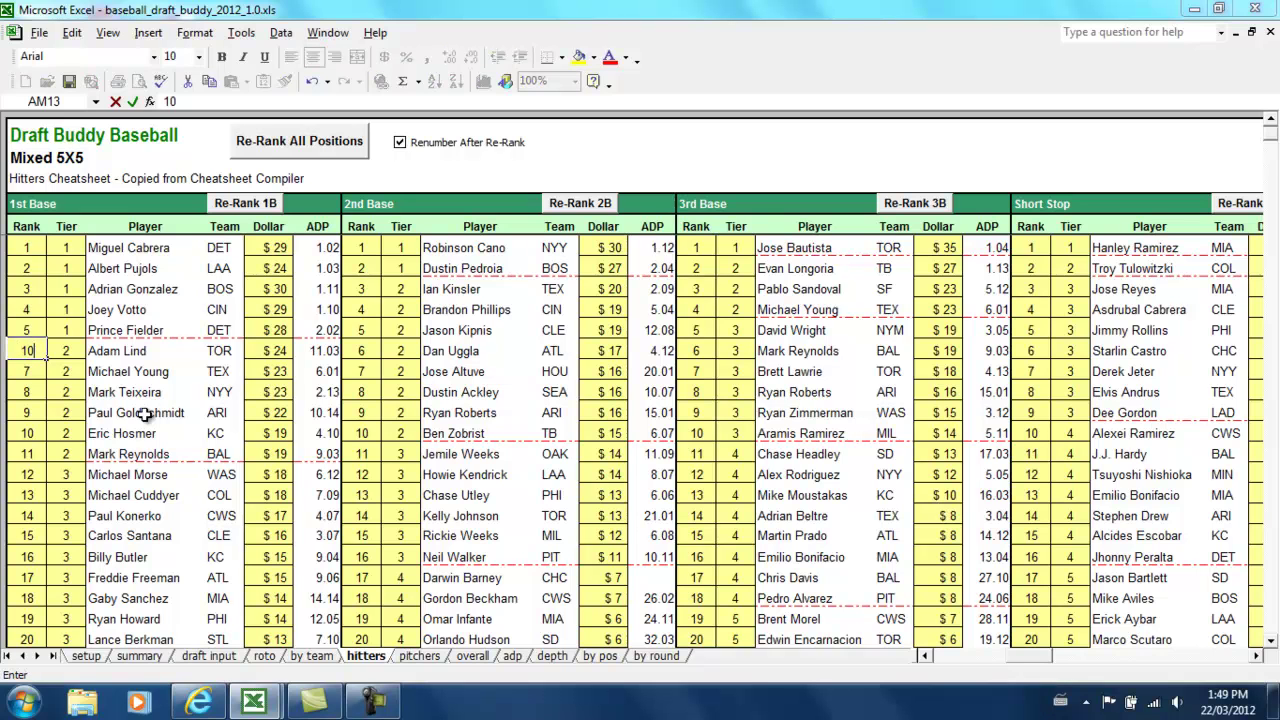
{"action": "key", "text": "Return"}
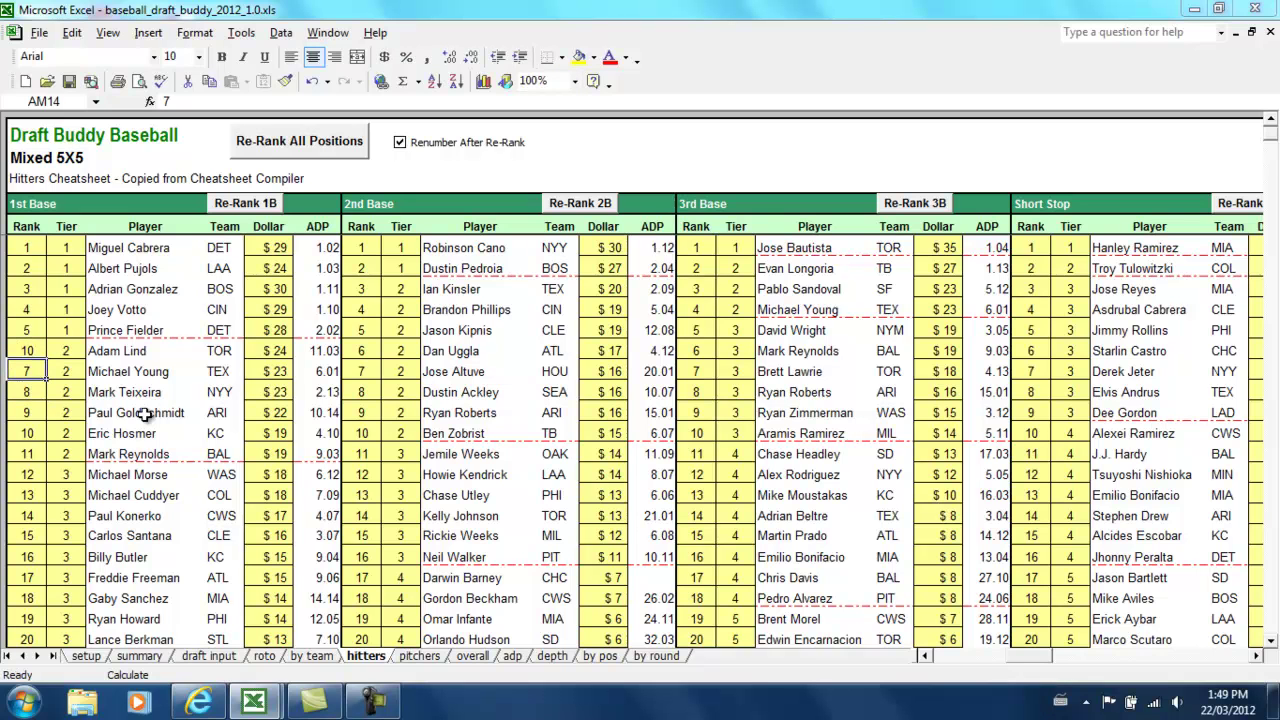
Set the 1st Base ranks of Michael Young to 6, Mark Teixeira to 7, Paul Goldschmidt to 8 and Eric Hosmer to 9
{"action": "type", "text": "6"}
{"action": "key", "text": "Return"}
{"action": "type", "text": "7"}
{"action": "key", "text": "Return"}
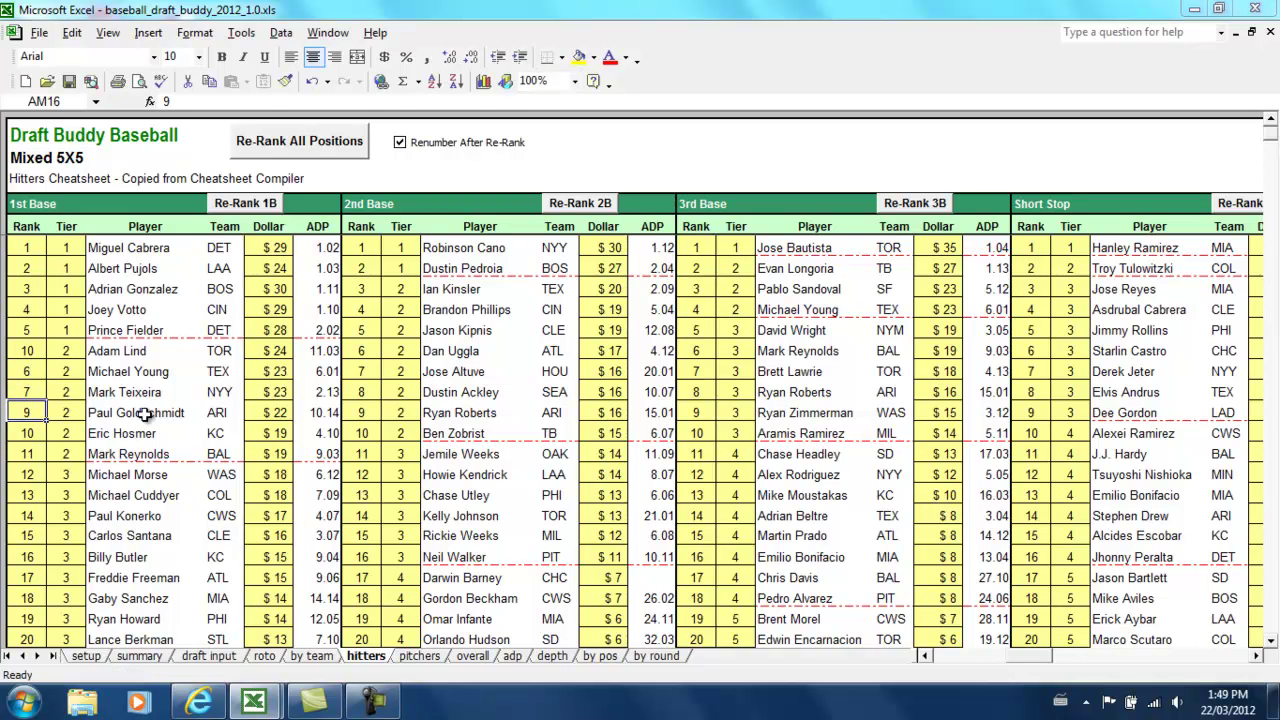
{"action": "type", "text": "8"}
{"action": "key", "text": "Return"}
{"action": "type", "text": "9"}
{"action": "key", "text": "Return"}
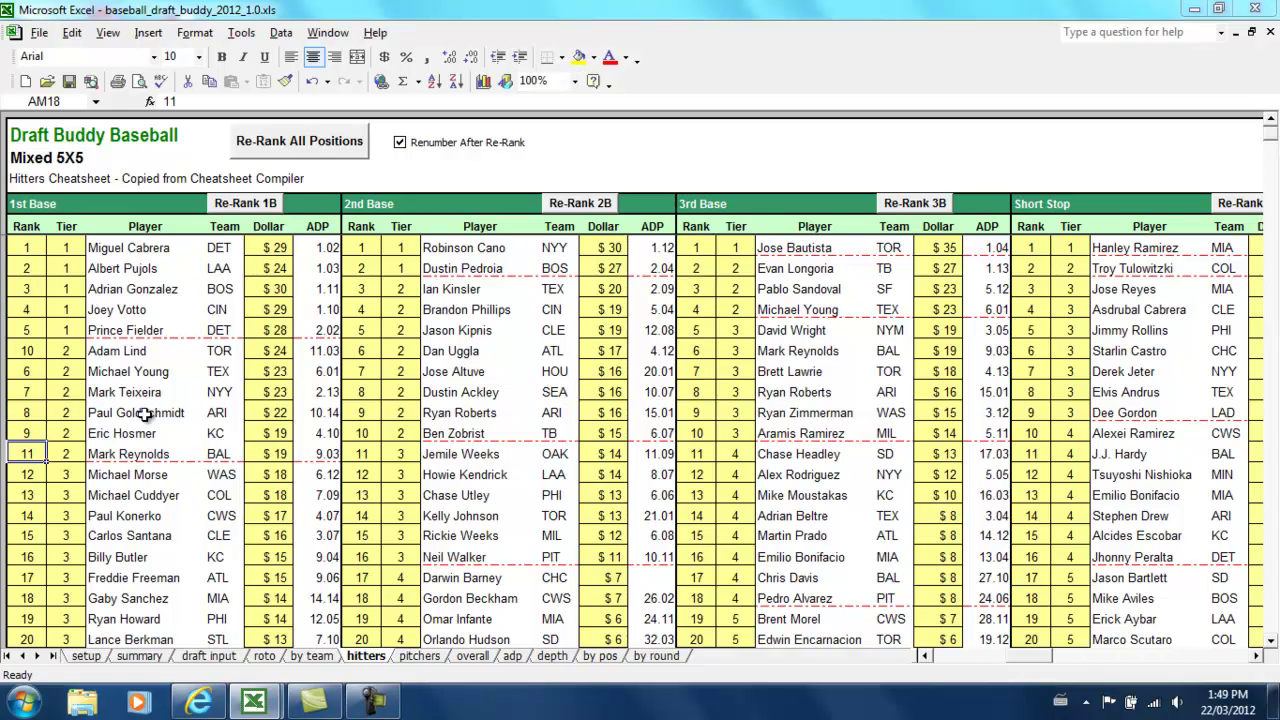
Re-rank the 1st Base list by the new ranks and check Adam Lind's row, including his dollar value
{"action": "left_click", "coordinate": [245, 204]}
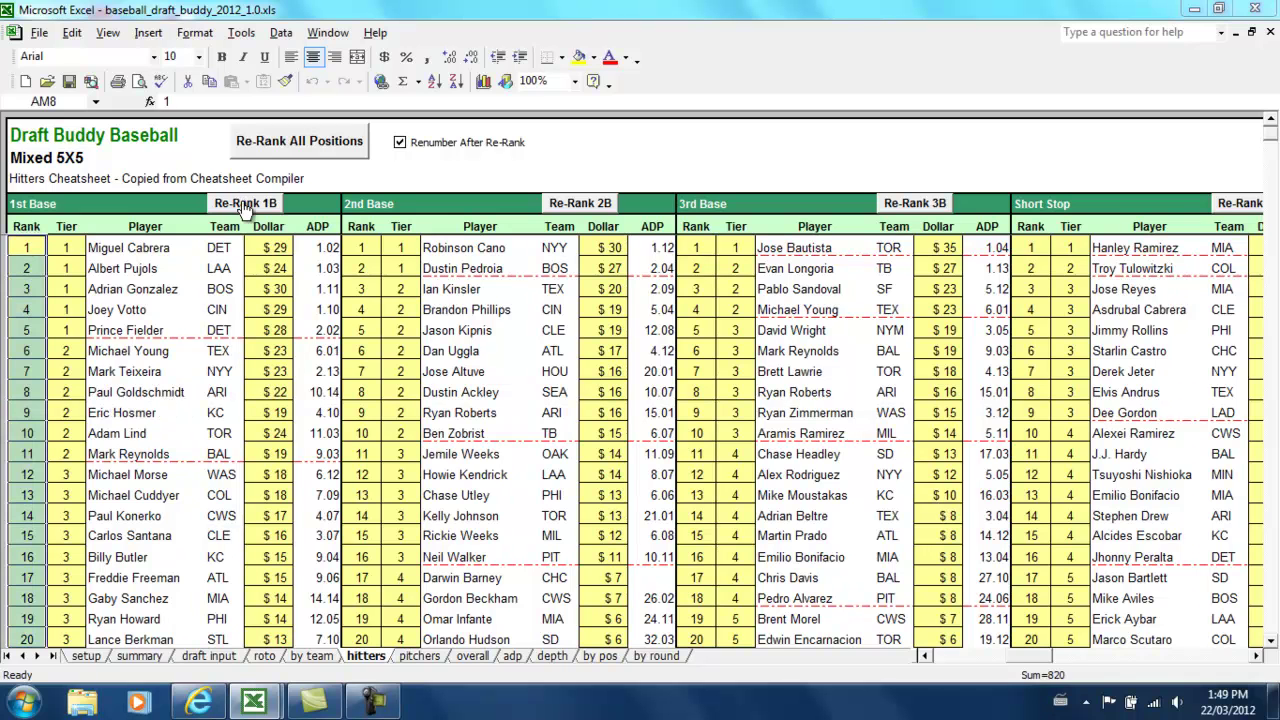
{"action": "left_click", "coordinate": [172, 308]}
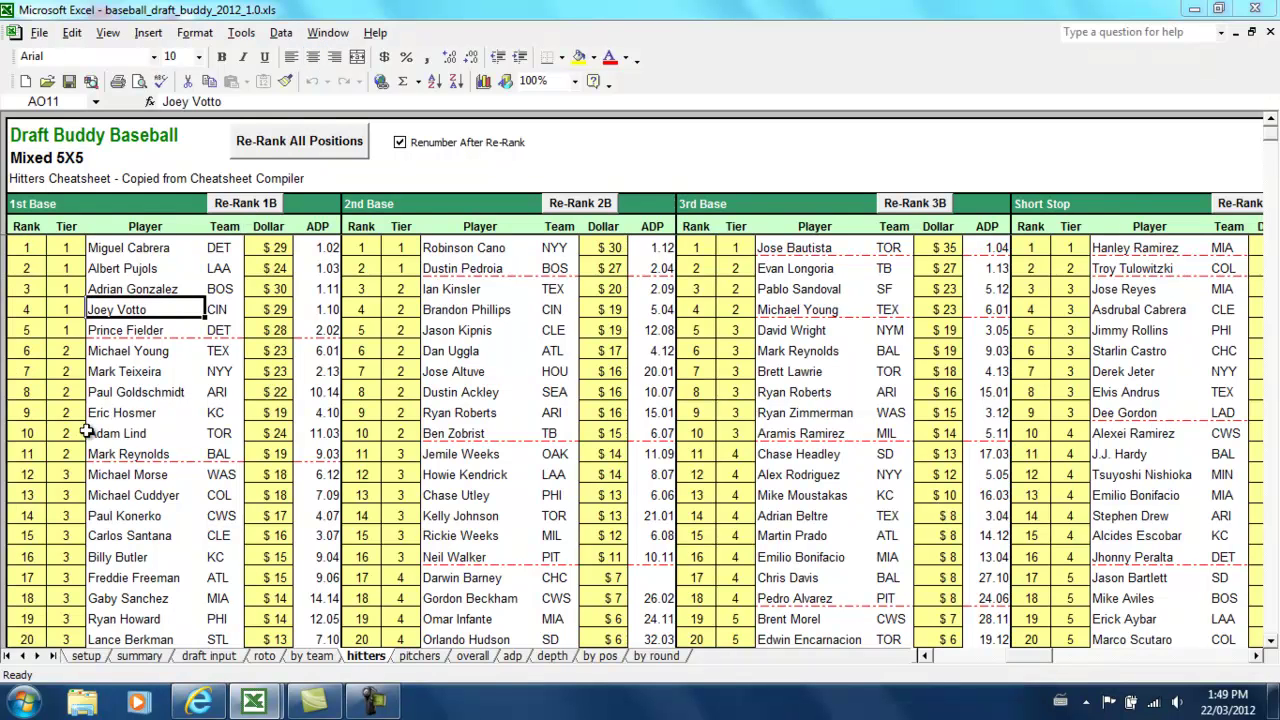
{"action": "left_click_drag", "start_coordinate": [25, 433], "coordinate": [273, 432]}
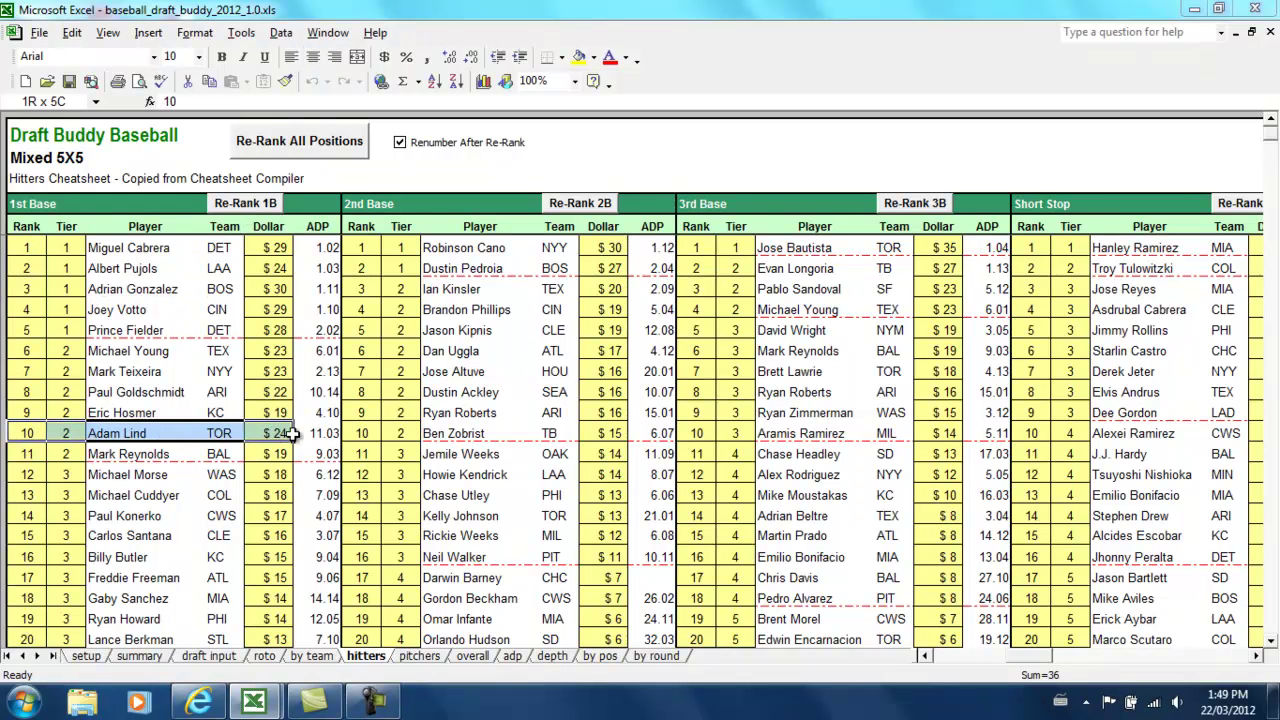
{"action": "left_click", "coordinate": [200, 433]}
{"action": "left_click", "coordinate": [252, 433]}
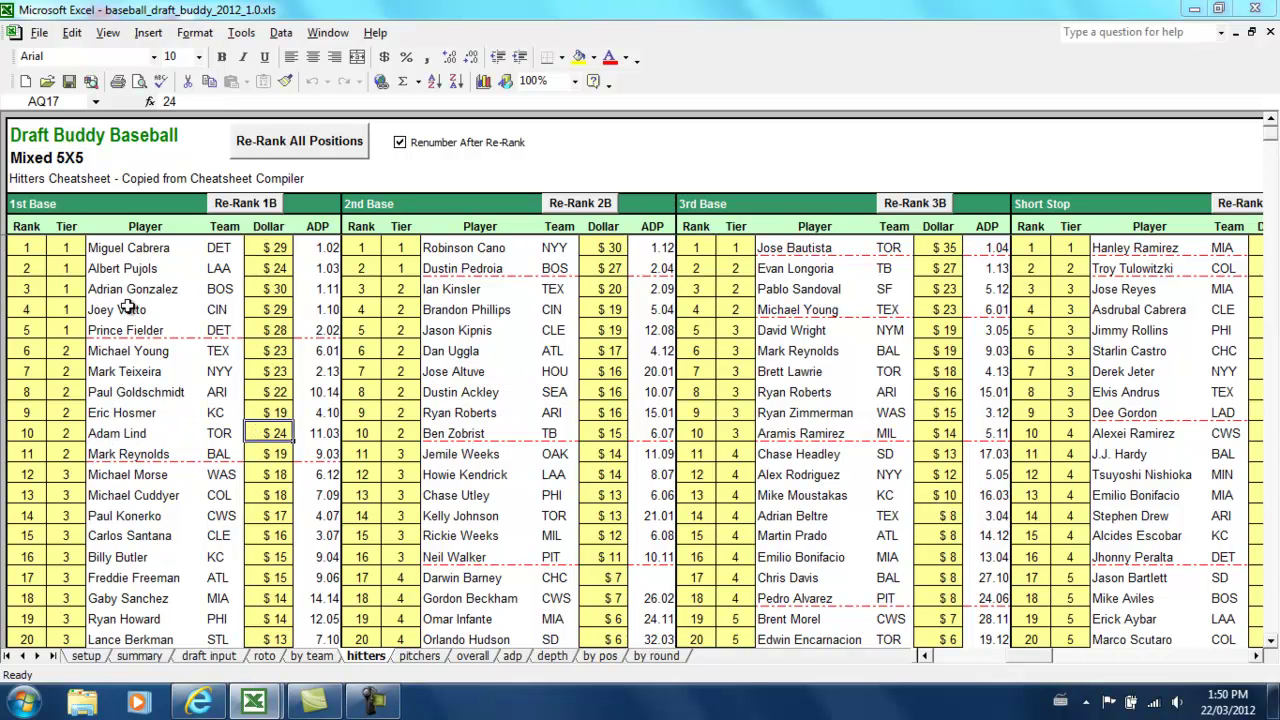
Examine the dollar values at 1st Base and the Catcher and Outfield lists further down the hitters cheatsheet
{"action": "left_click", "coordinate": [263, 249]}
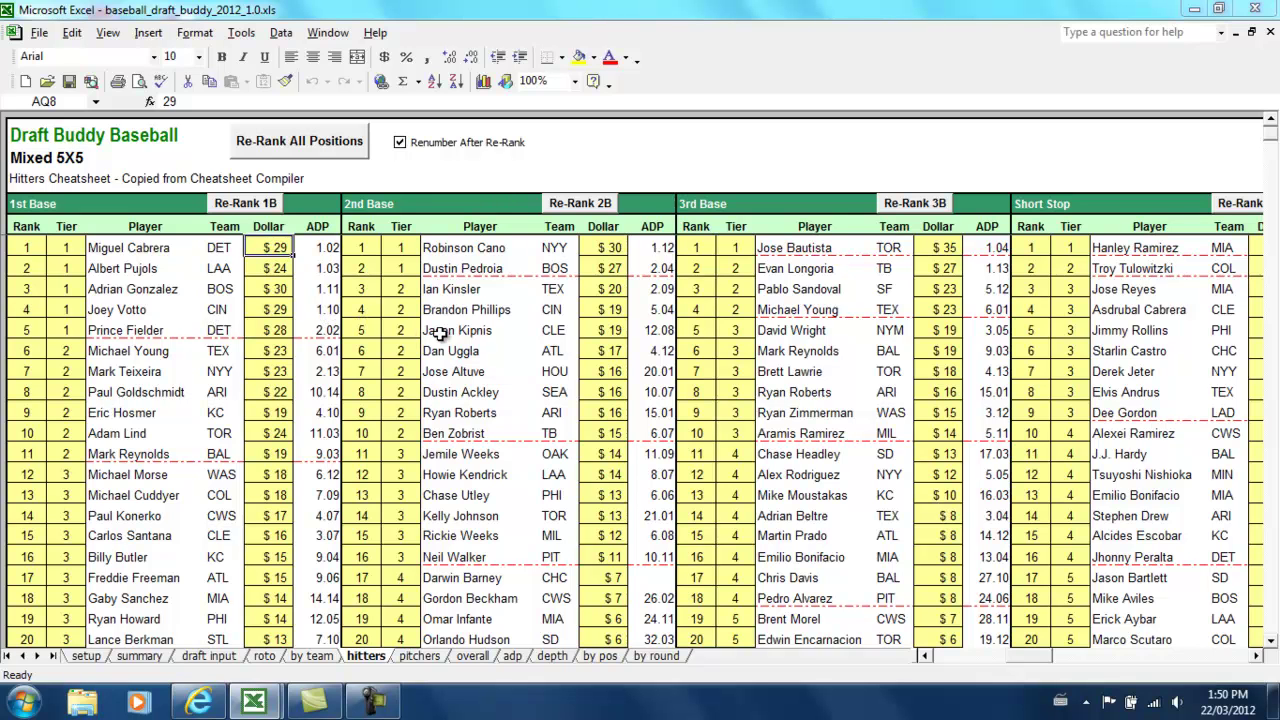
{"action": "scroll", "coordinate": [467, 351], "scroll_direction": "down", "scroll_amount": 4}
{"action": "scroll", "coordinate": [467, 351], "scroll_direction": "down", "scroll_amount": 9}
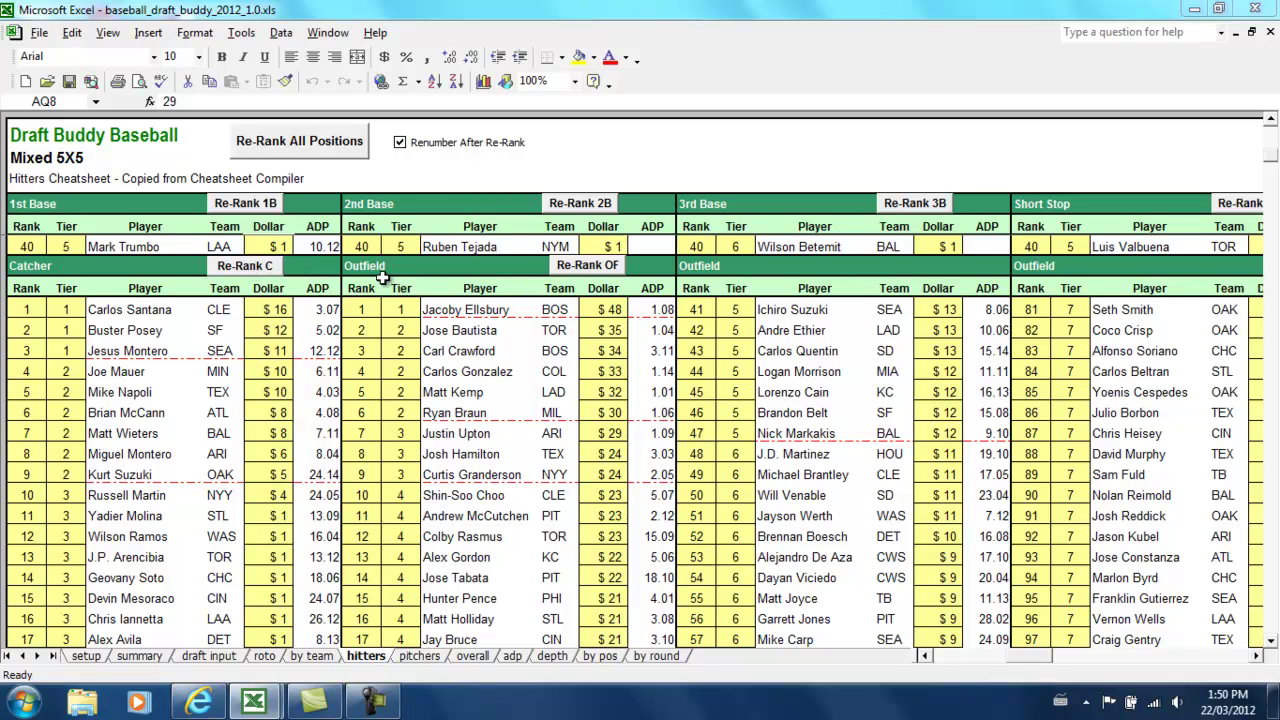
Set Roy Halladay's rank to 2 in the Starting Pitcher list of the pitchers cheatsheet
{"action": "left_click", "coordinate": [419, 656]}
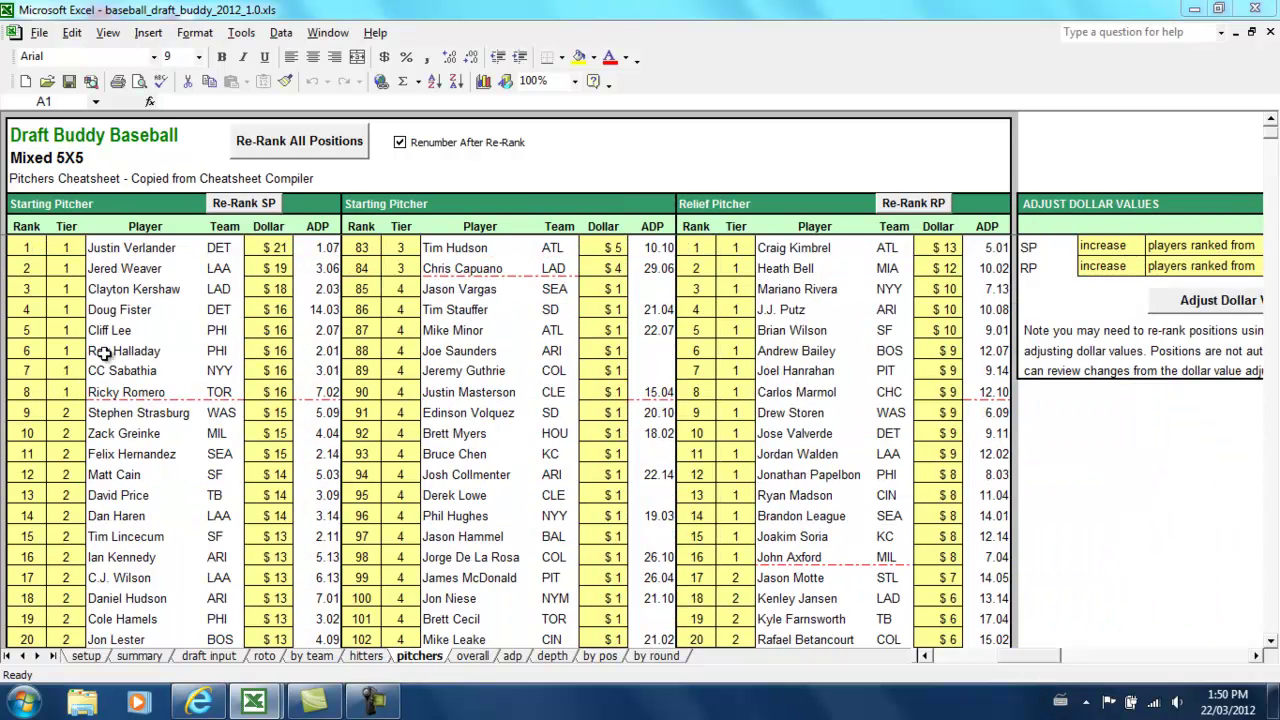
{"action": "left_click", "coordinate": [29, 352]}
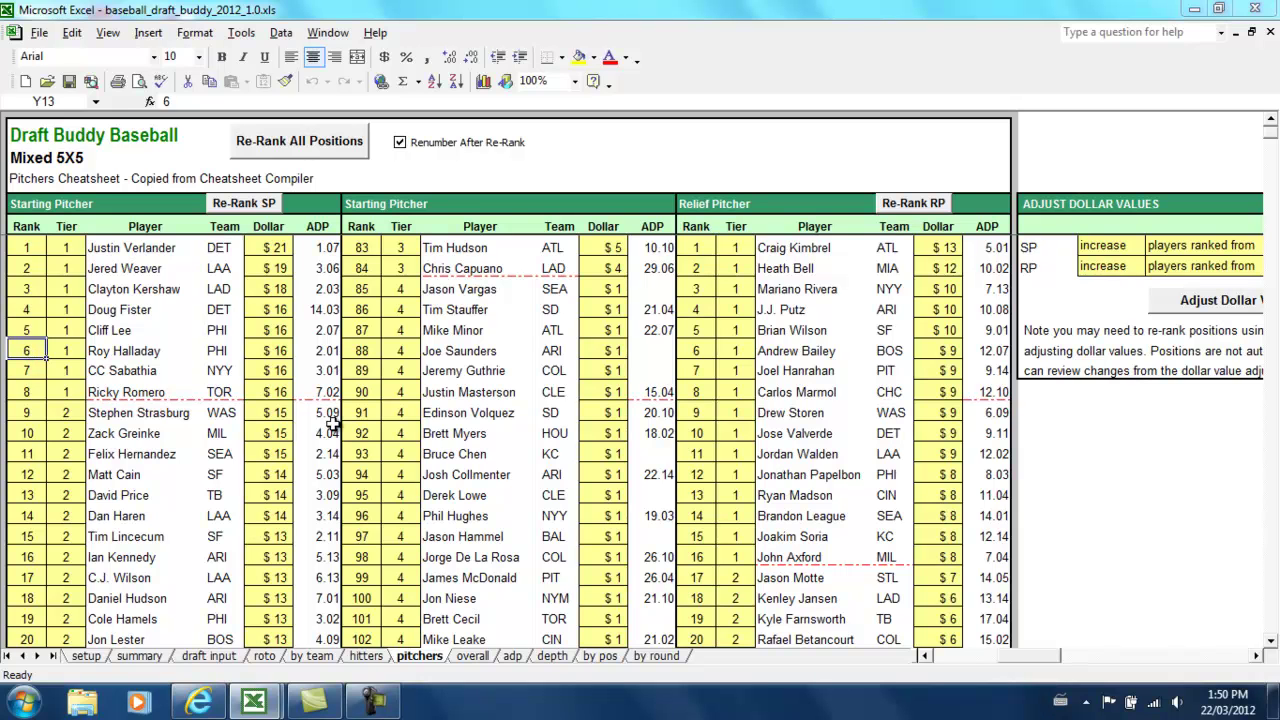
{"action": "type", "text": "2"}
{"action": "key", "text": "Return"}
Set Starting Pitcher ranks of Jered Weaver to 3, Clayton Kershaw to 4, Doug Fister to 5 and Cliff Lee to 6, and re-rank the list
{"action": "key", "text": "Up"}
{"action": "key", "text": "Up"}
{"action": "key", "text": "Up"}
{"action": "key", "text": "Up"}
{"action": "key", "text": "Up"}
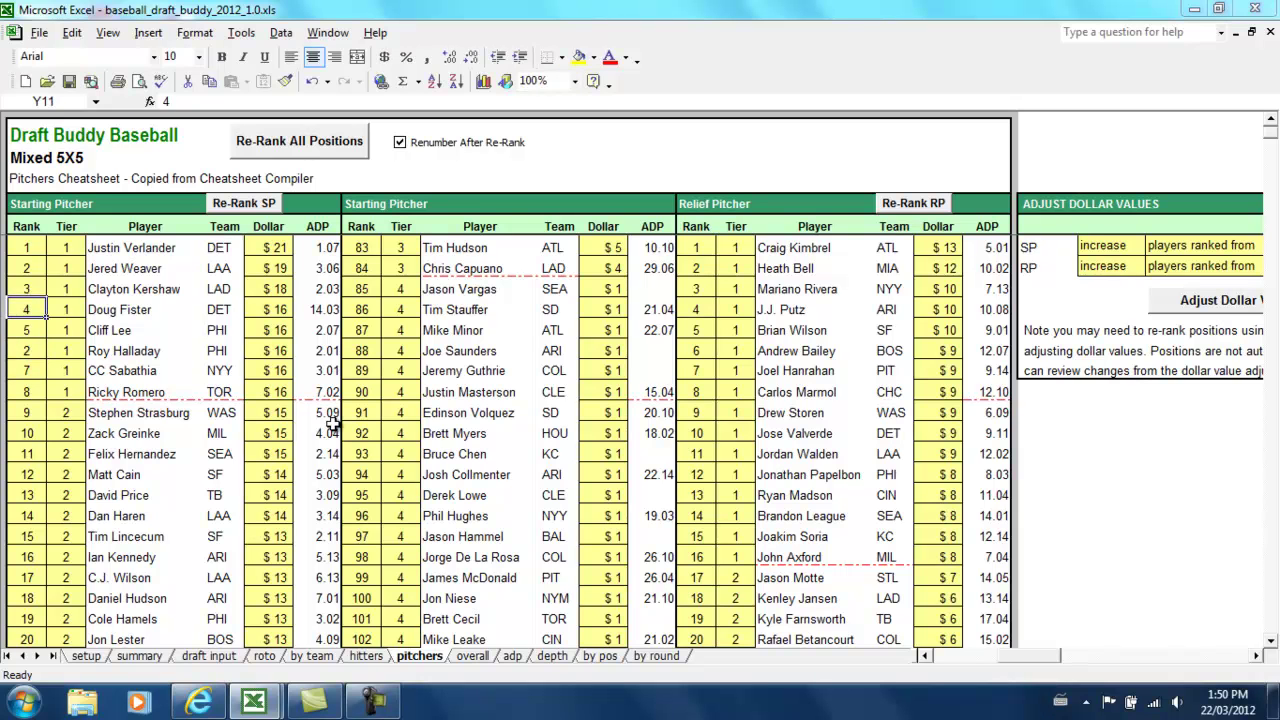
{"action": "type", "text": "3"}
{"action": "key", "text": "Return"}
{"action": "type", "text": "4"}
{"action": "key", "text": "Return"}
{"action": "type", "text": "5"}
{"action": "key", "text": "Return"}
{"action": "type", "text": "6"}
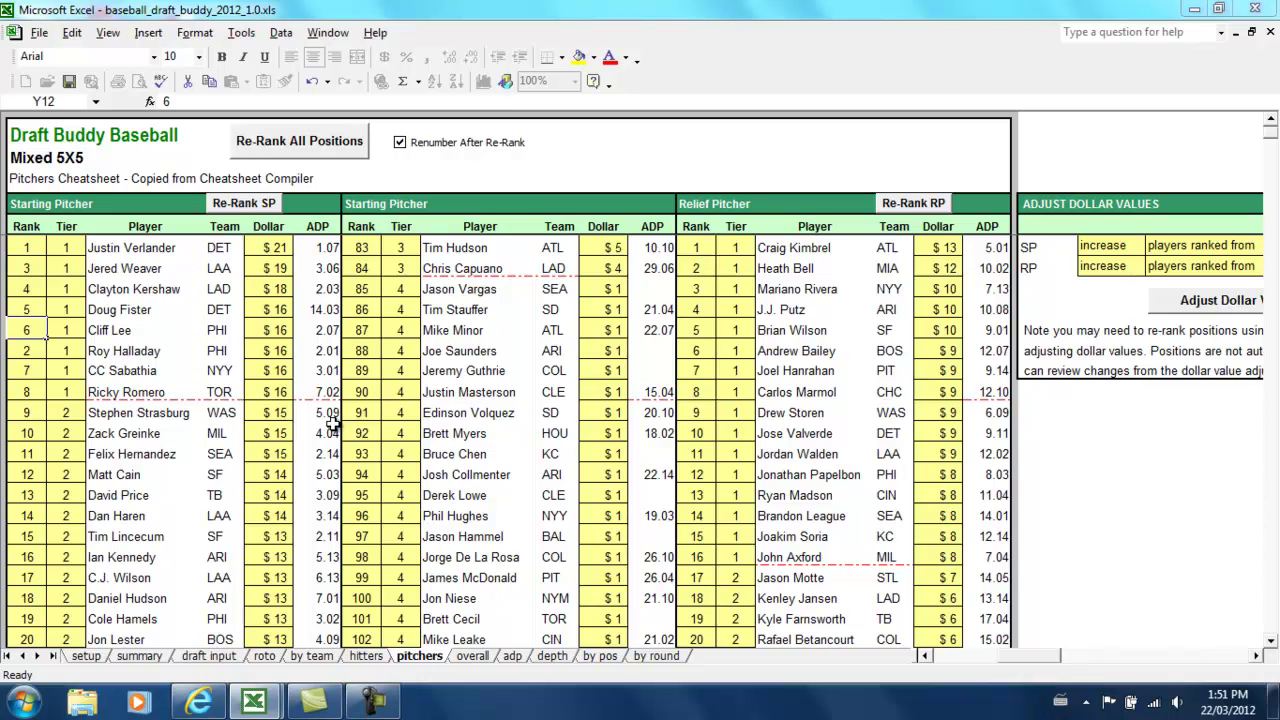
{"action": "key", "text": "Return"}
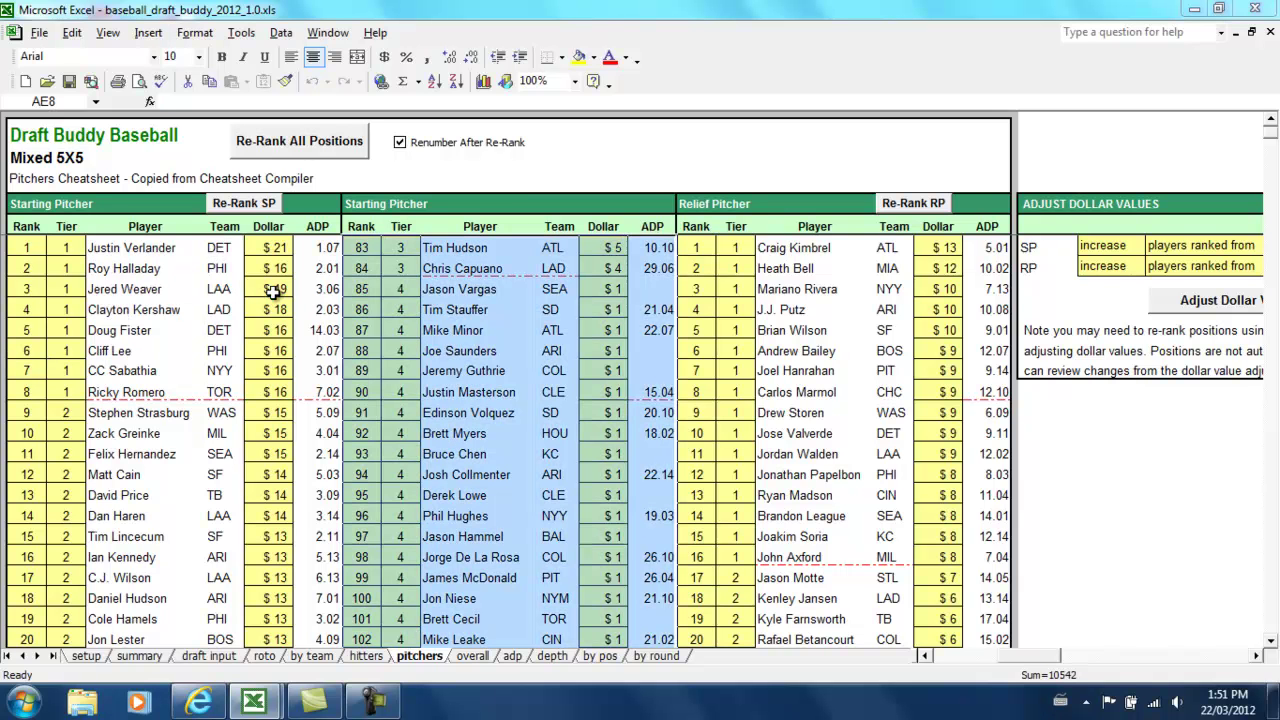
{"action": "left_click", "coordinate": [28, 265]}
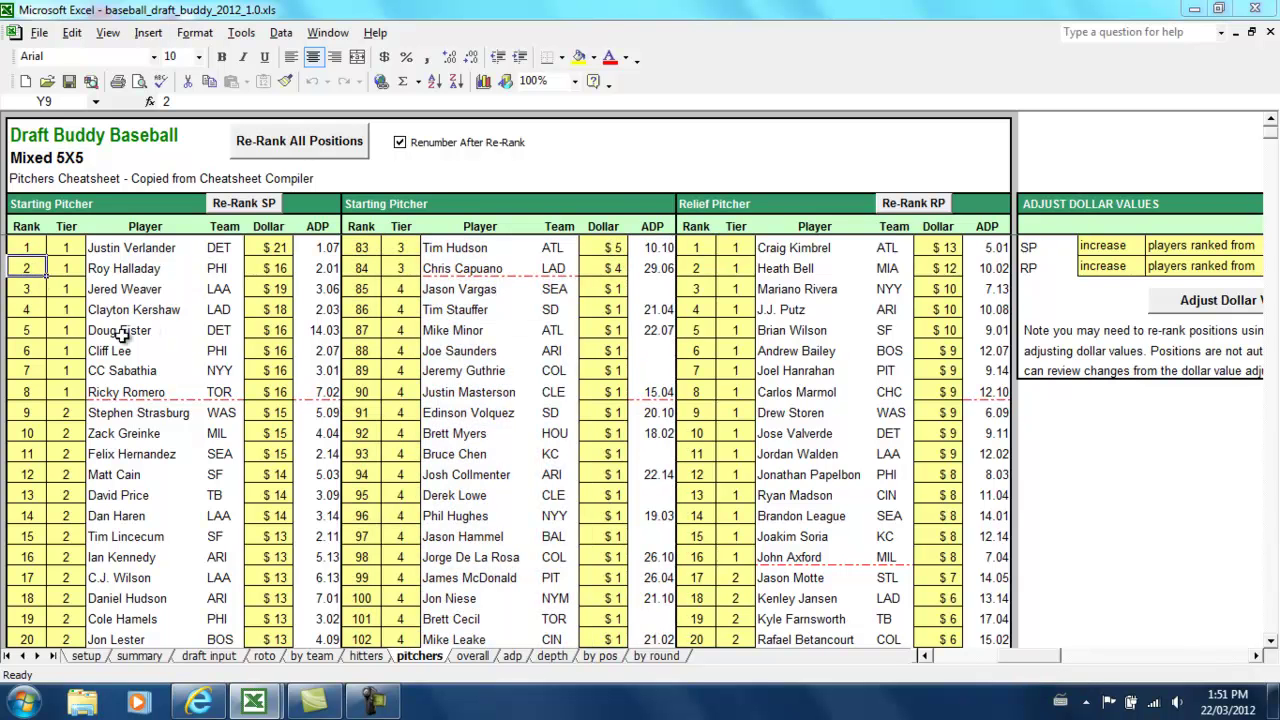